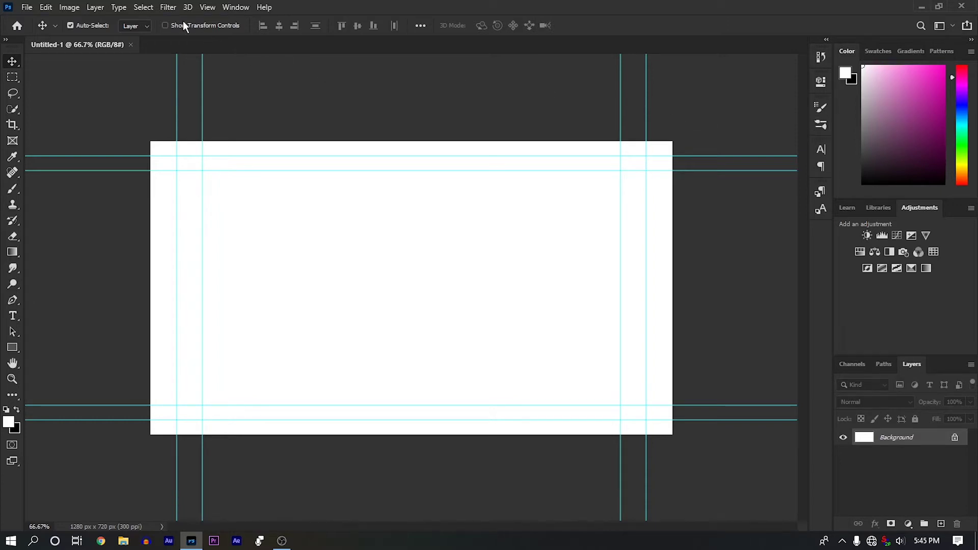
Step: Set the Color panel's colour ramp to RGB Spectrum
left_click(232, 9)
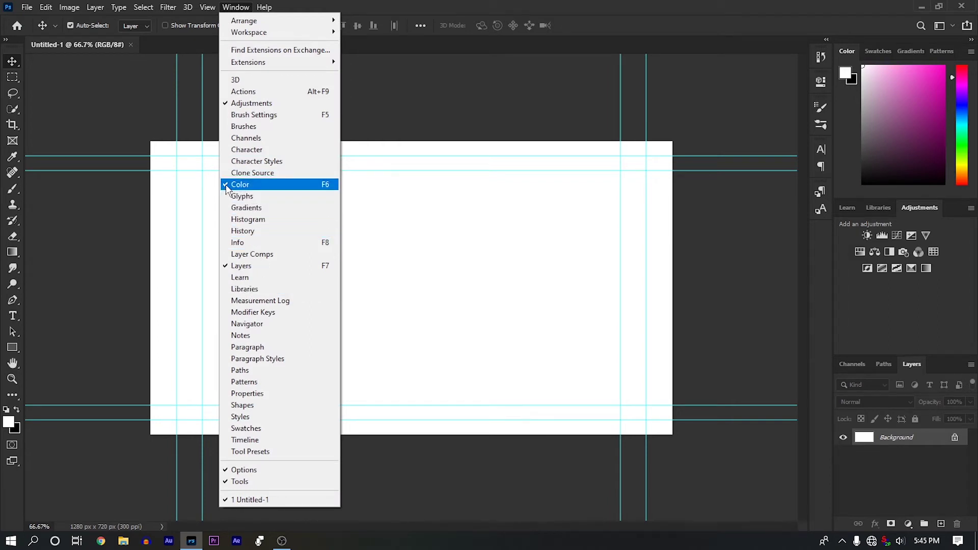
left_click(235, 9)
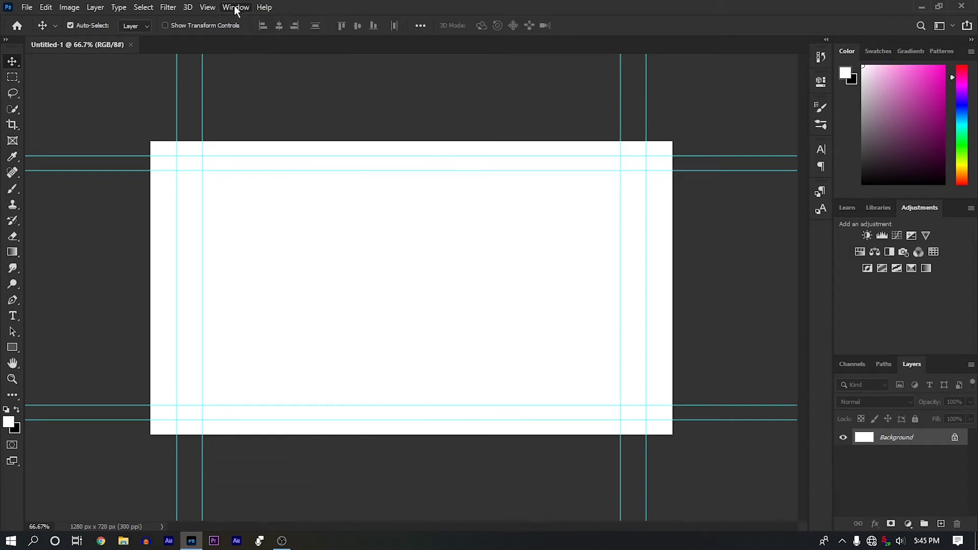
left_click(971, 52)
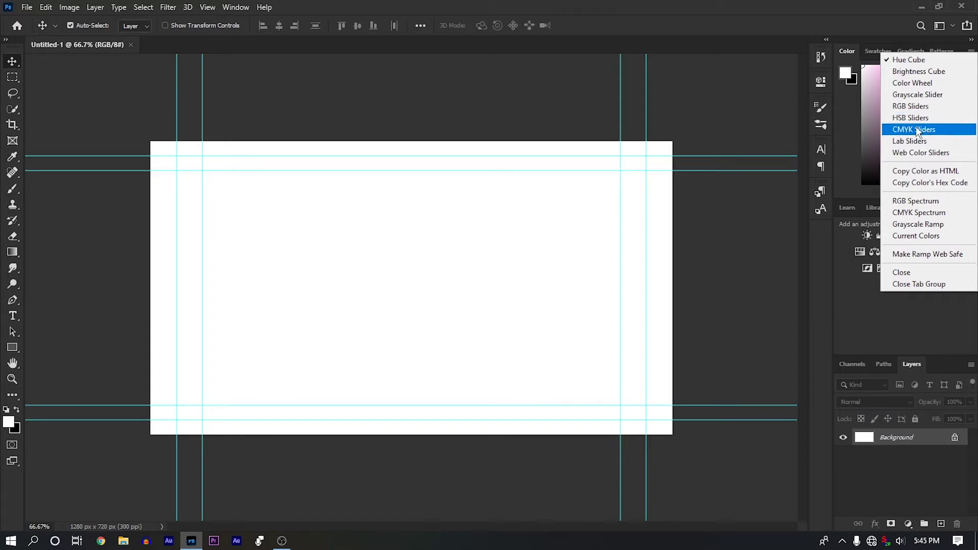
left_click(915, 202)
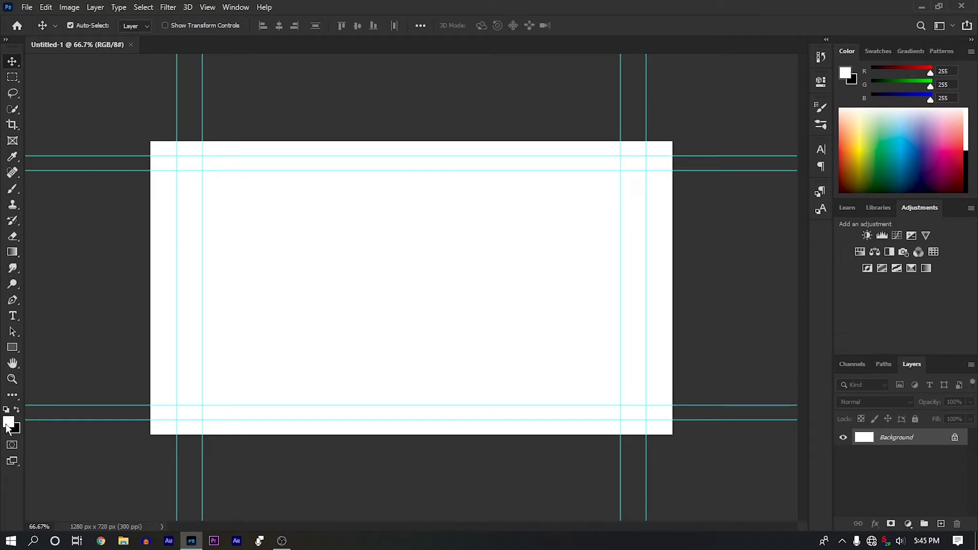
Step: Draw a trial rectangular marquee selection on the canvas, then deselect it
key("m")
mouse_move(274, 206)
left_mouse_down()
mouse_move(312, 243)
mouse_move(420, 273)
left_mouse_up()
left_click(305, 202)
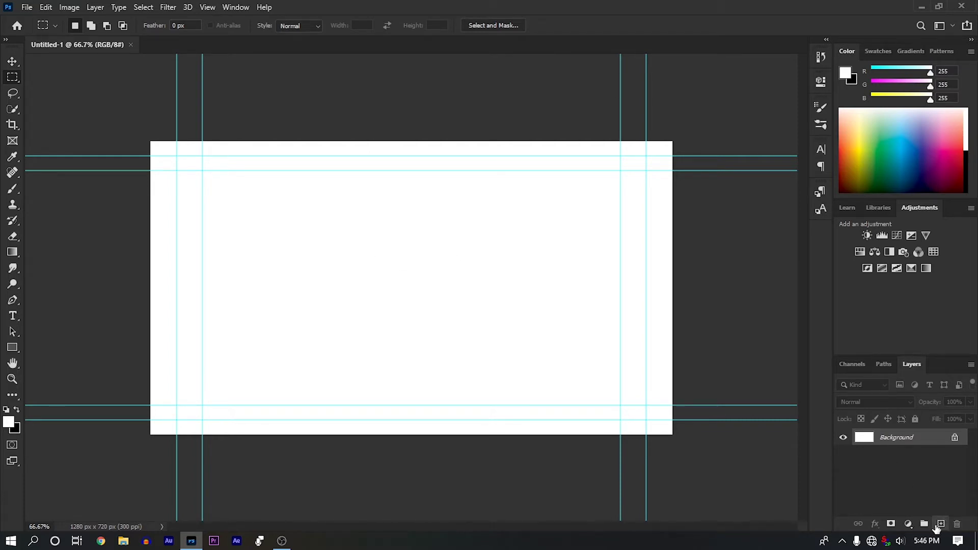
Step: On a new Layer 1, fill a mid-canvas rectangle with black, then delete Layer 1
left_click(935, 528)
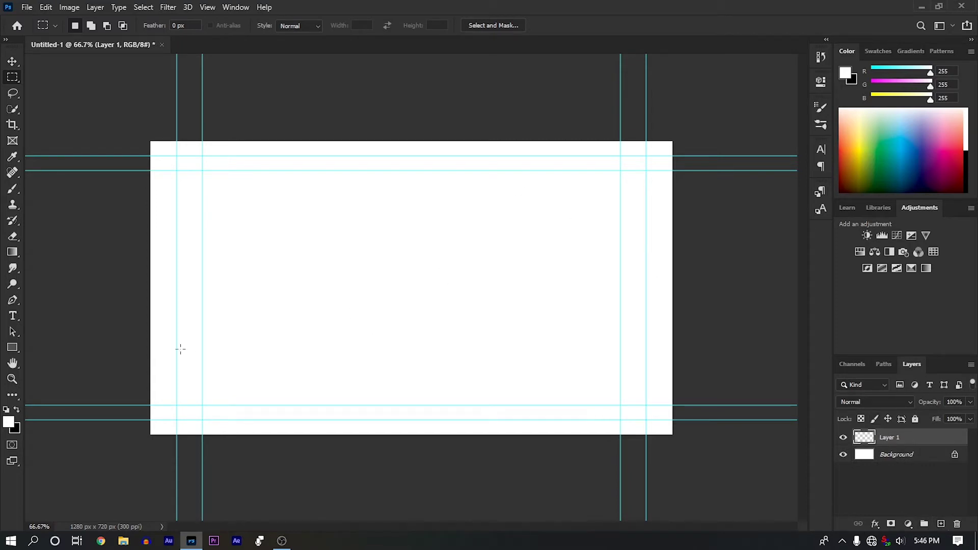
mouse_move(265, 223)
left_mouse_down()
mouse_move(425, 303)
mouse_move(522, 314)
left_mouse_up()
left_click(842, 455)
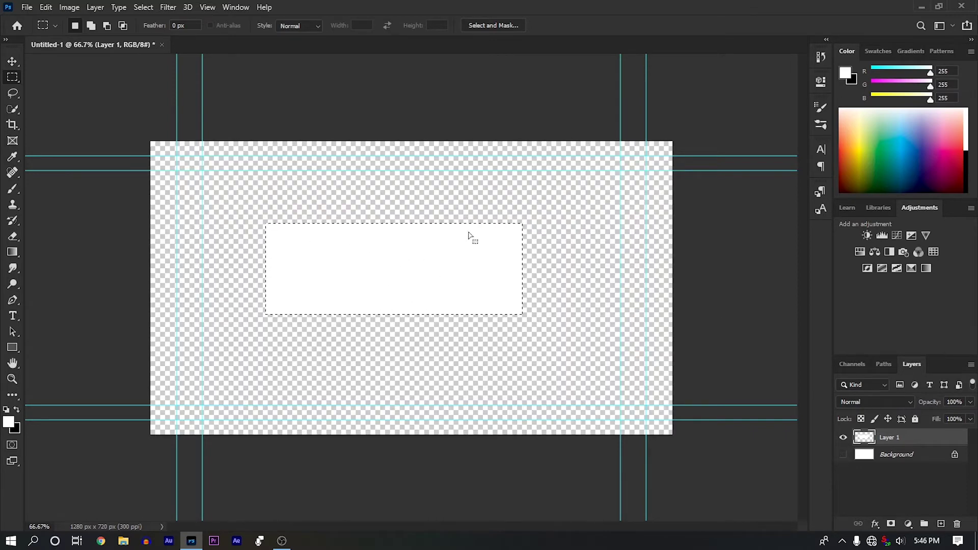
key("ctrl+z")
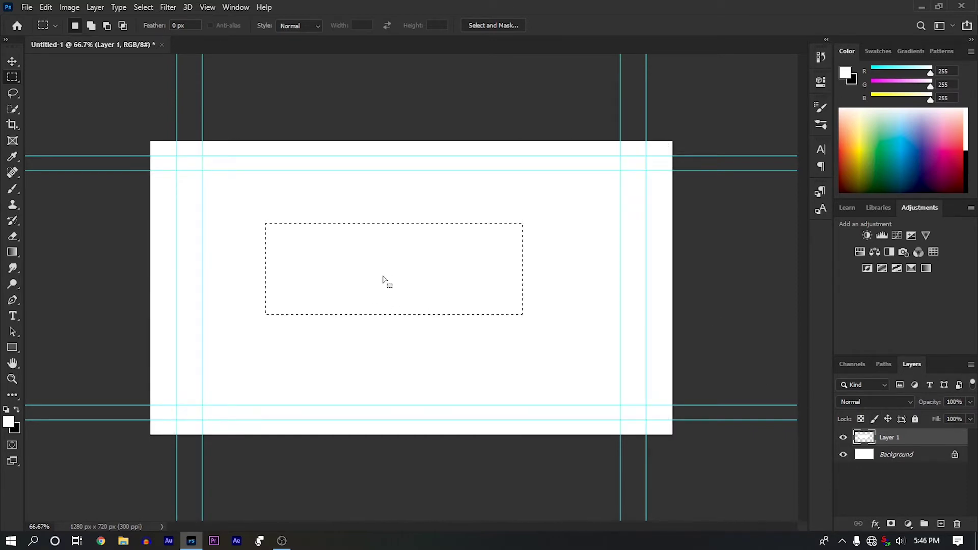
key("ctrl+shift+z")
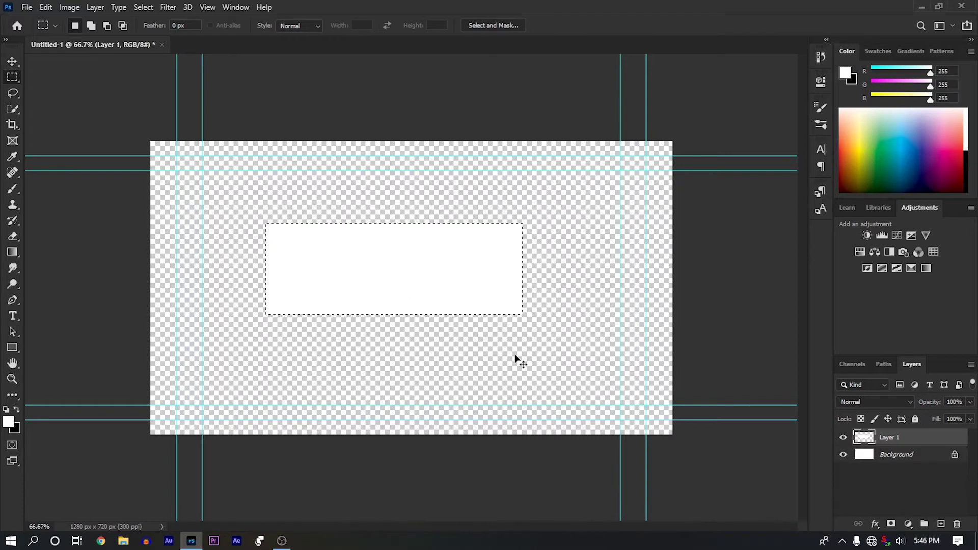
key("ctrl+z")
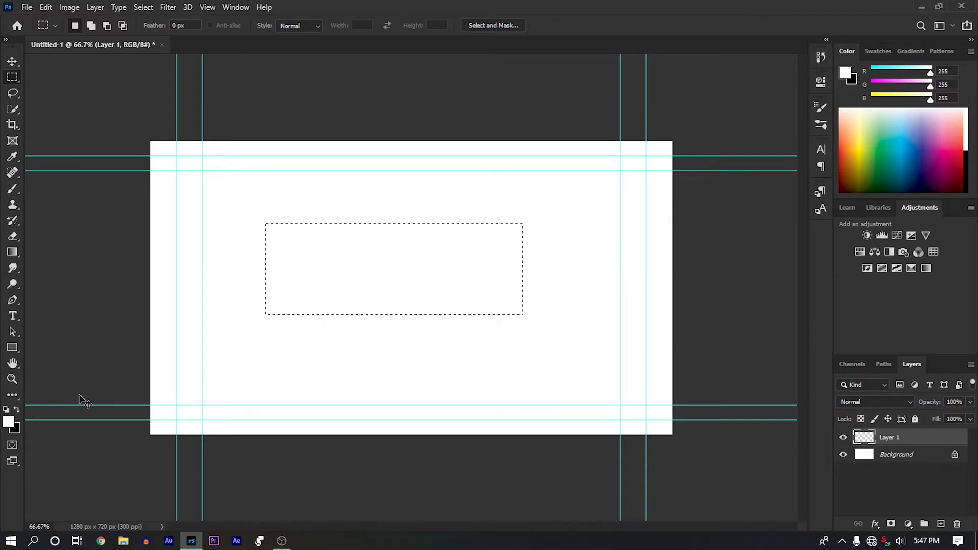
key("ctrl+BackSpace")
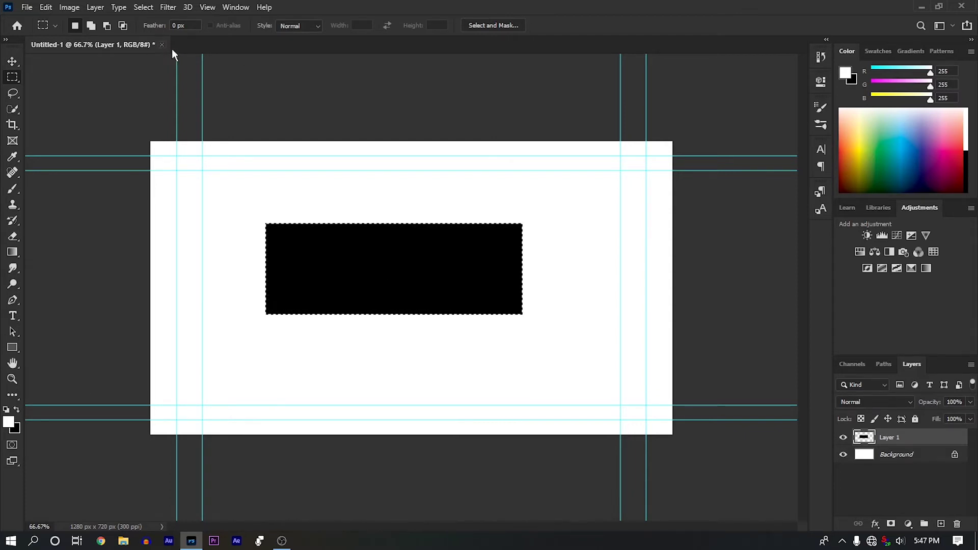
left_click_drag(856, 439, 956, 524)
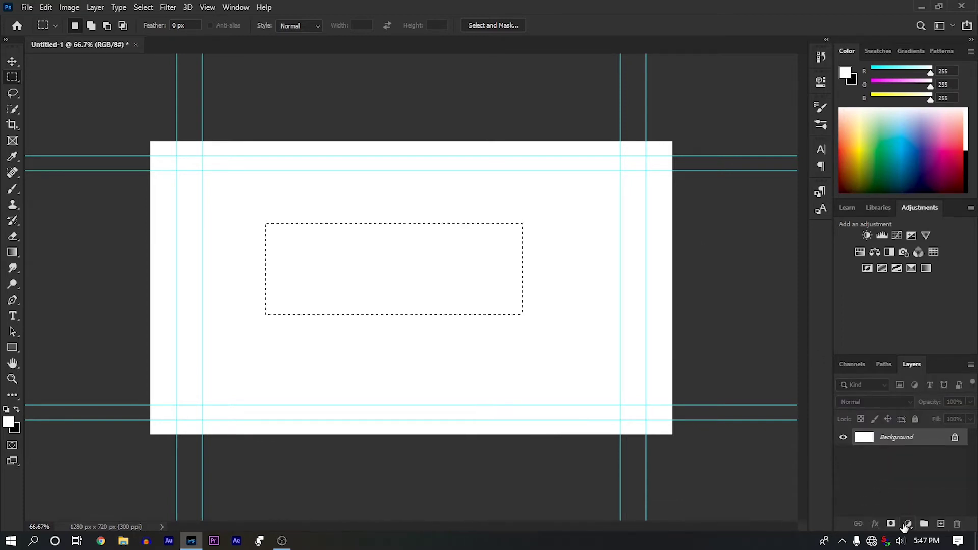
Step: On a new layer, fill a wide bar near the top-left with pure red
left_click(941, 524)
key("ctrl+d")
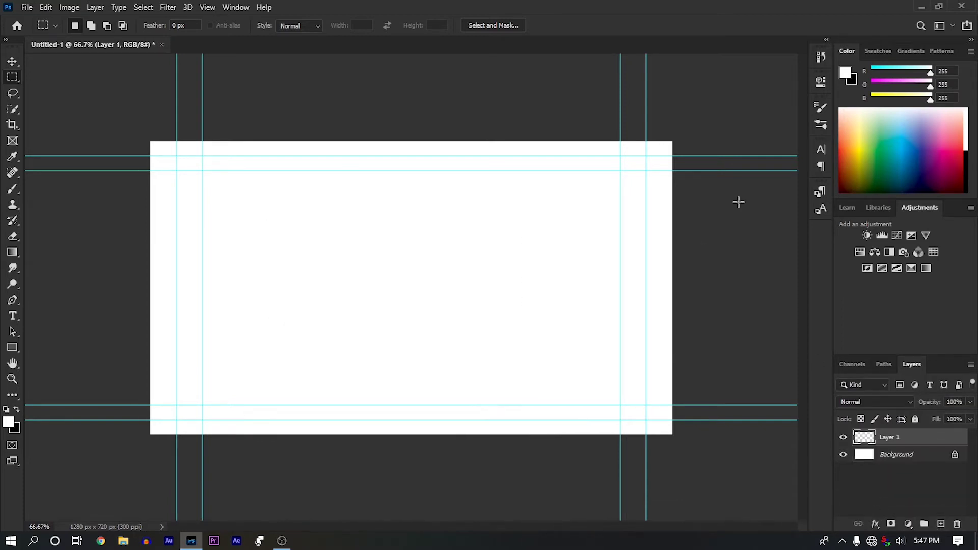
left_click_drag(294, 186, 331, 214)
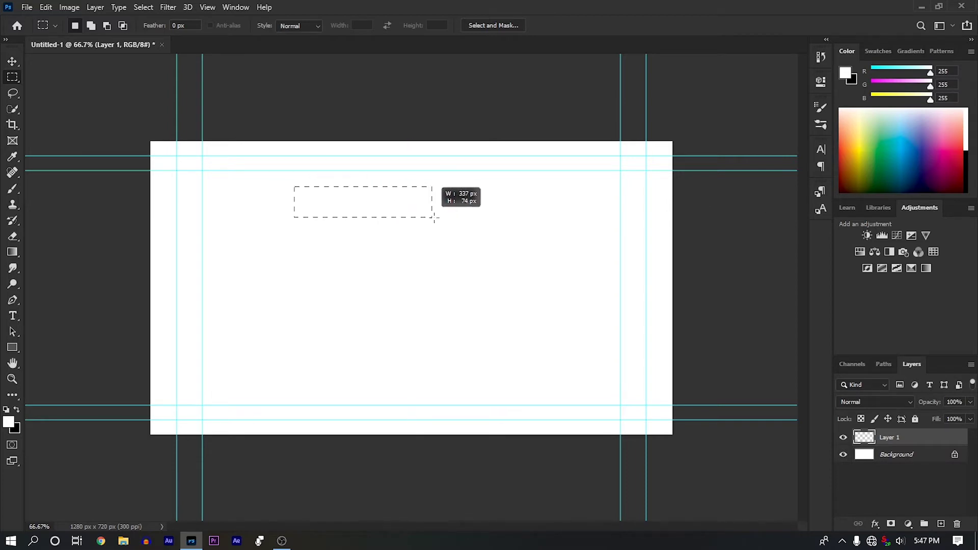
left_click_drag(392, 222, 436, 219)
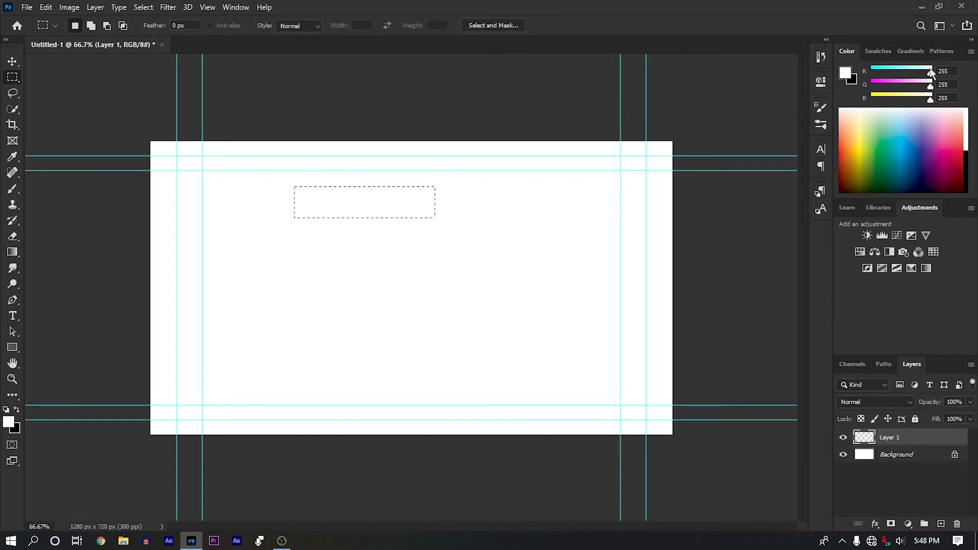
left_click_drag(930, 86, 866, 87)
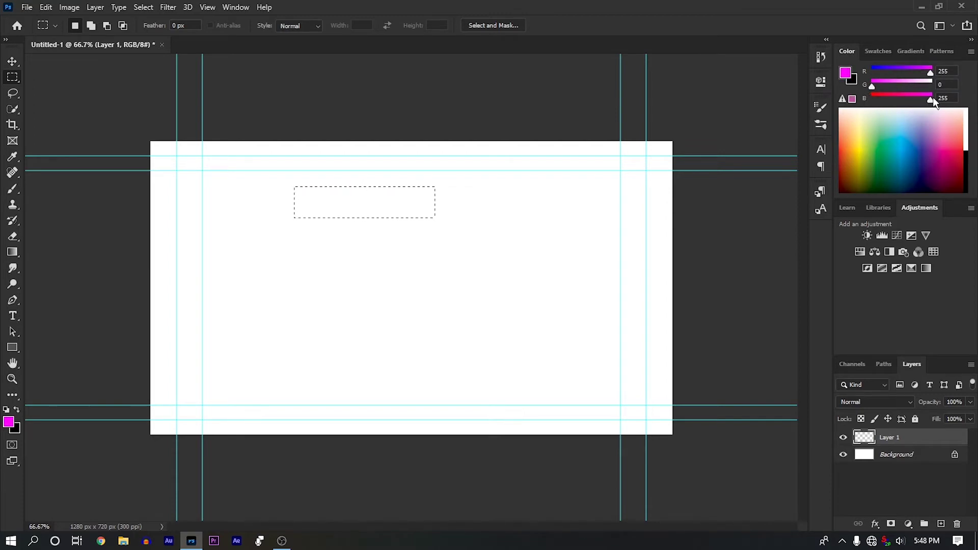
left_click_drag(931, 99, 871, 101)
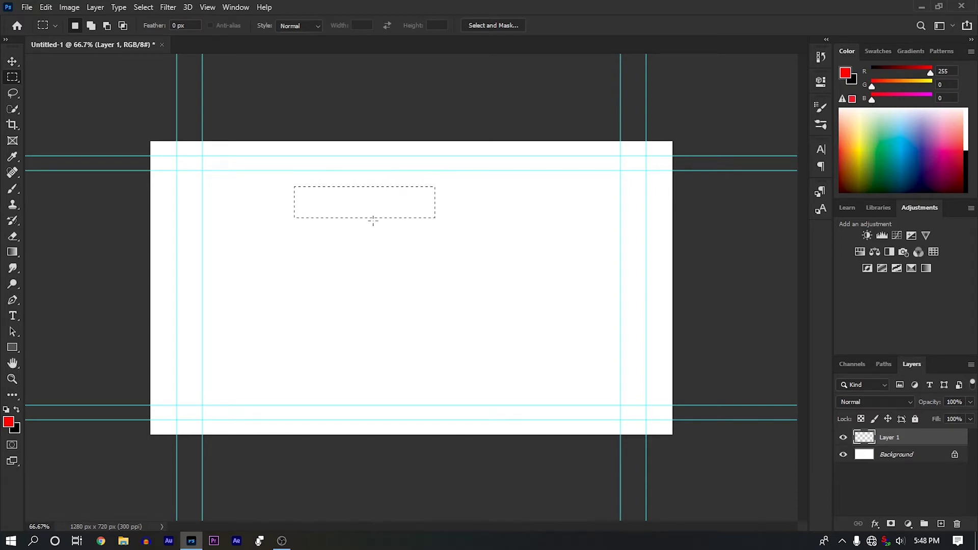
key("alt+BackSpace")
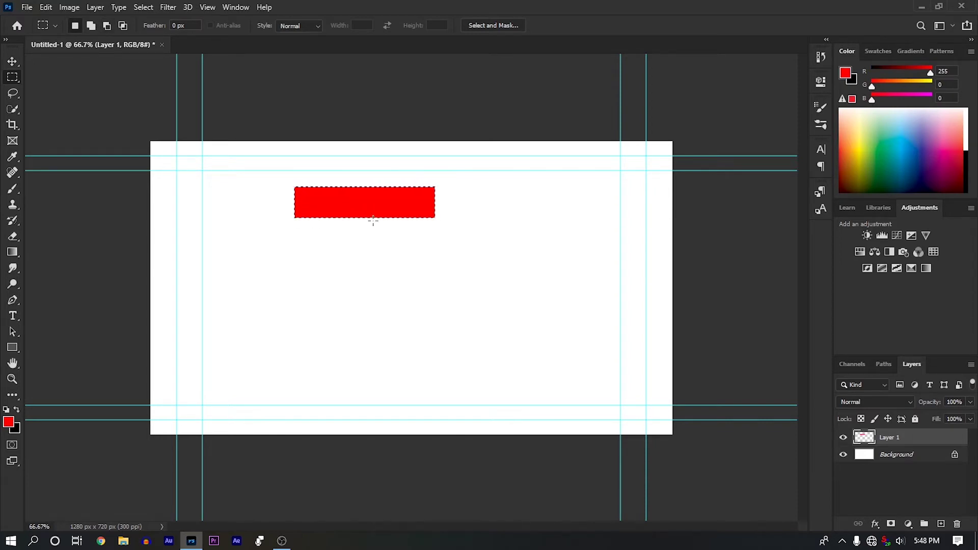
Step: Fill two bars stacked below the red one with green and blue
left_click_drag(298, 229, 434, 254)
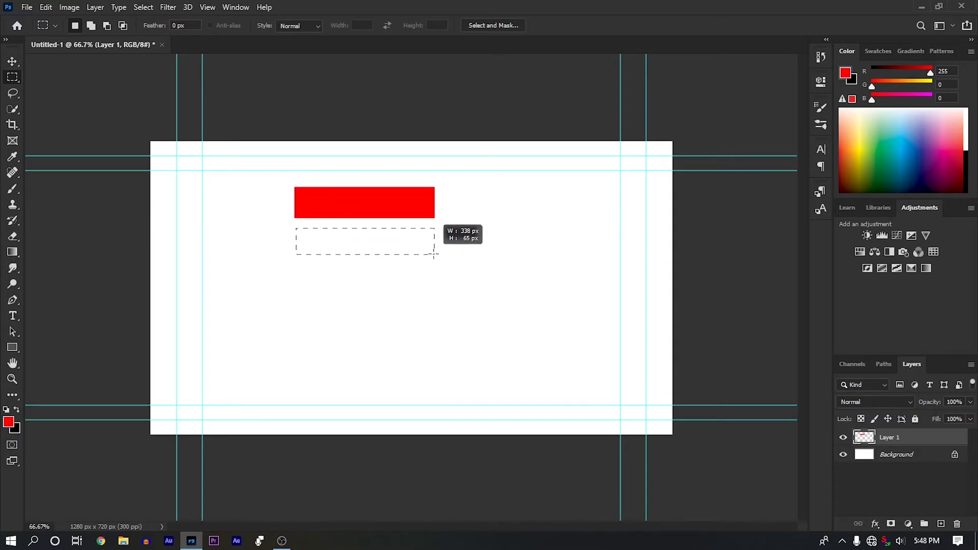
left_click(930, 74)
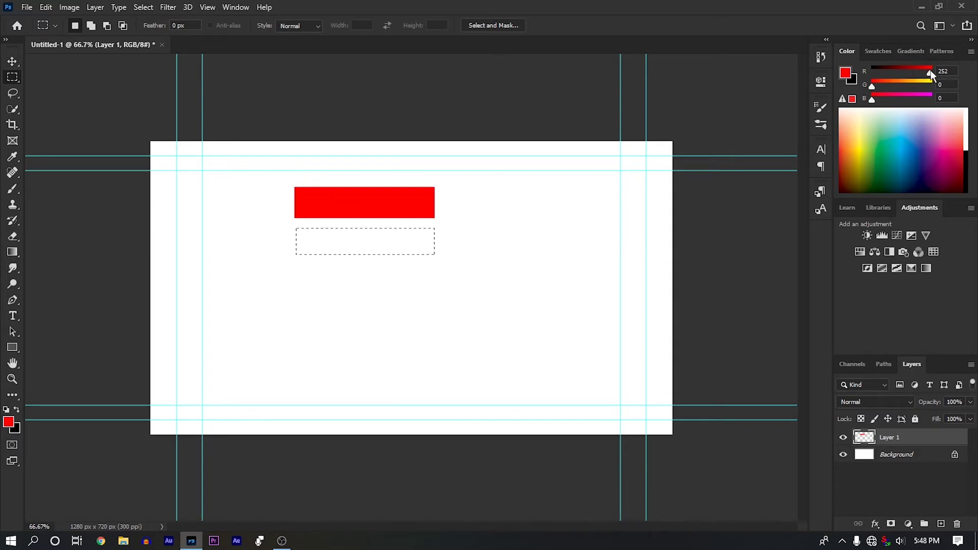
mouse_move(931, 74)
left_mouse_down()
mouse_move(861, 72)
mouse_move(927, 90)
left_mouse_up()
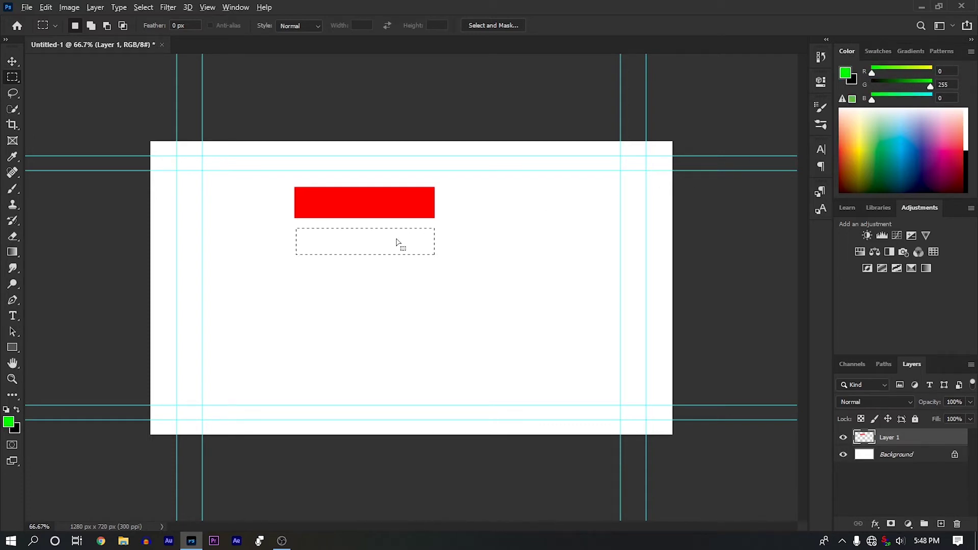
key("alt+BackSpace")
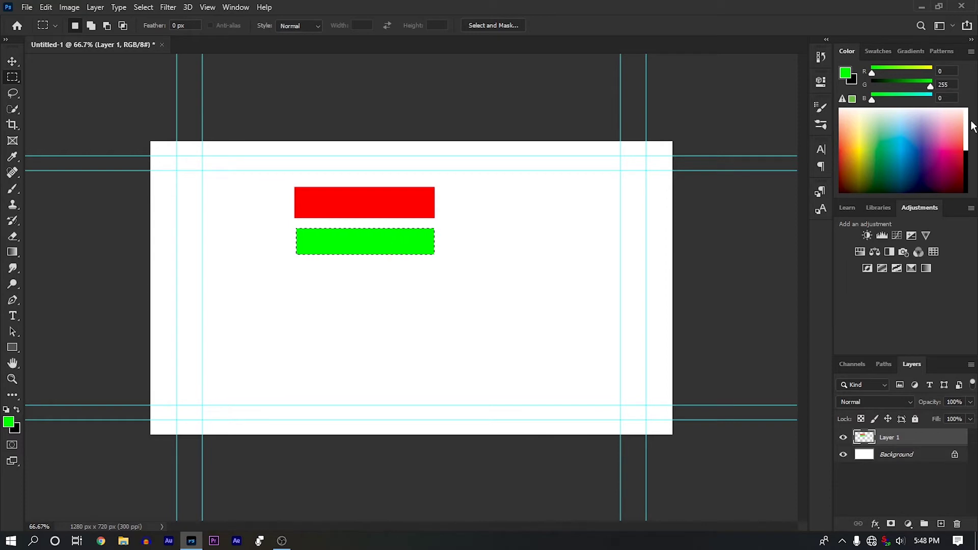
left_click_drag(300, 264, 449, 295)
mouse_move(929, 83)
left_mouse_down()
mouse_move(872, 85)
mouse_move(930, 99)
left_mouse_up()
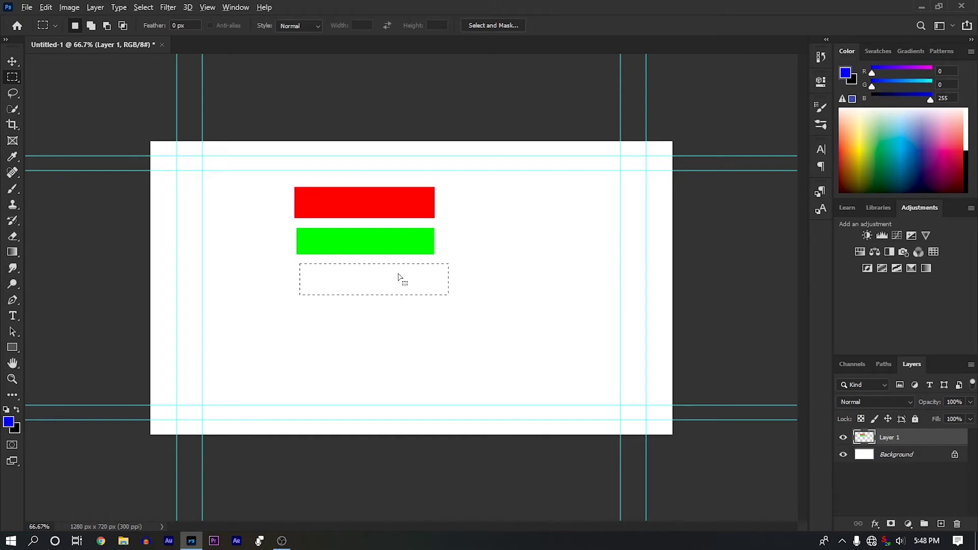
key("alt+BackSpace")
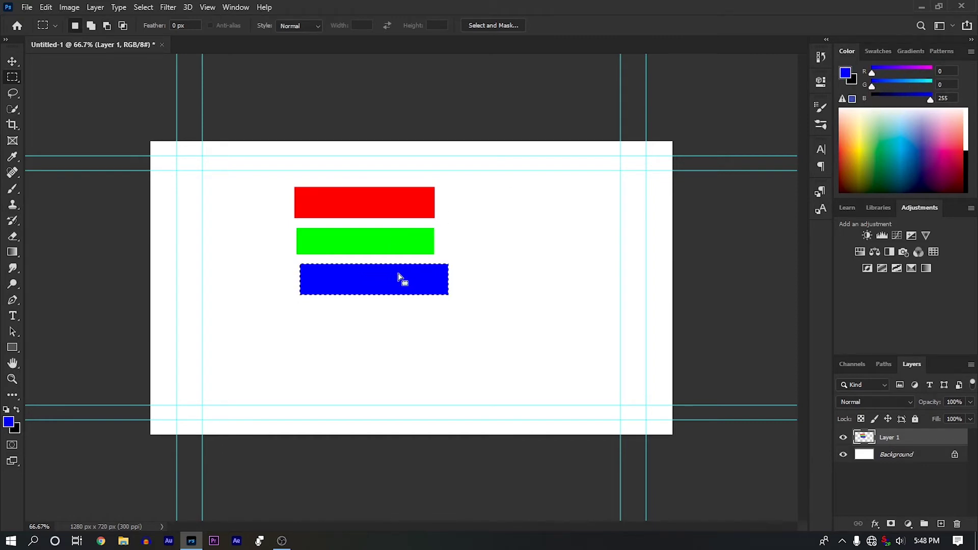
mouse_move(289, 171)
left_mouse_down()
mouse_move(474, 290)
mouse_move(457, 324)
left_mouse_up()
Step: Create Untitled-2 at 1280 × 720 px, 300 ppi, in CMYK Color mode
key("ctrl+n")
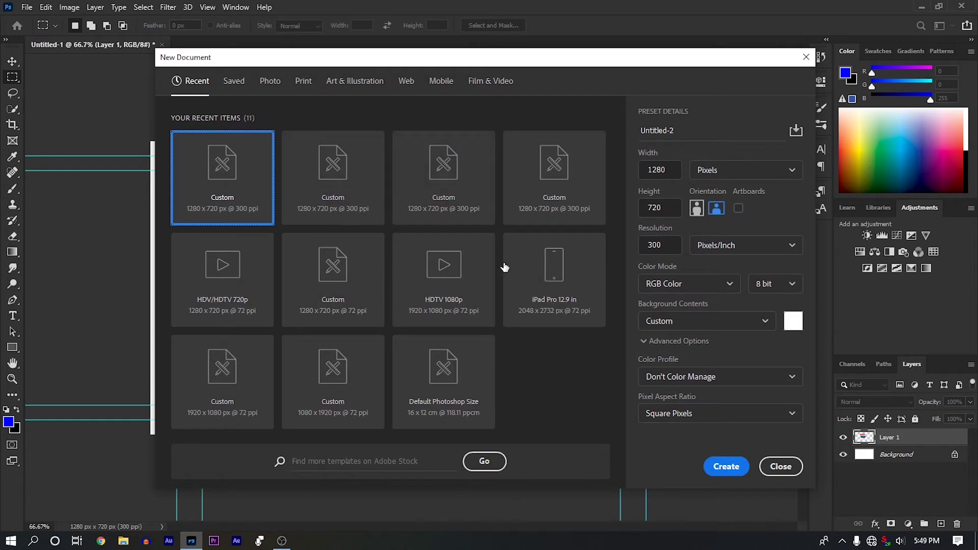
left_click(662, 285)
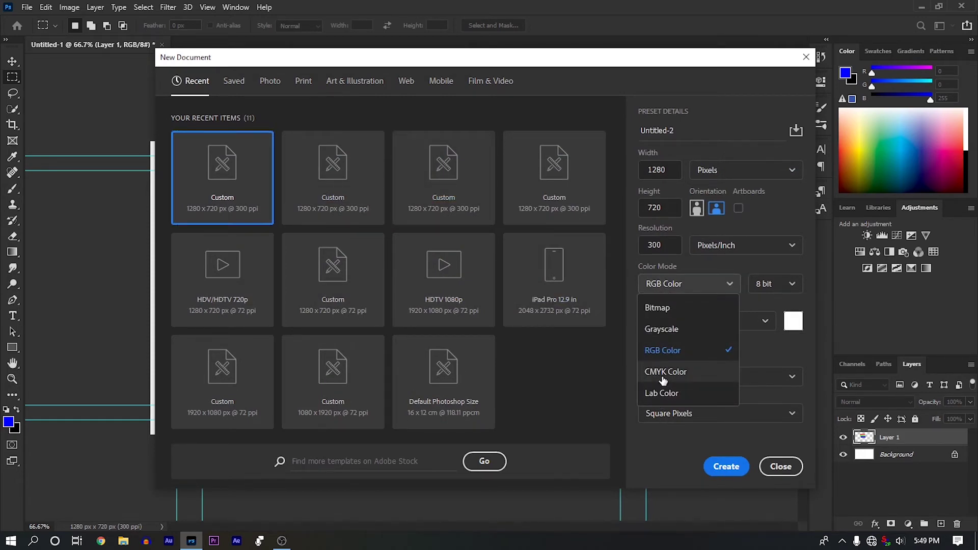
left_click(662, 374)
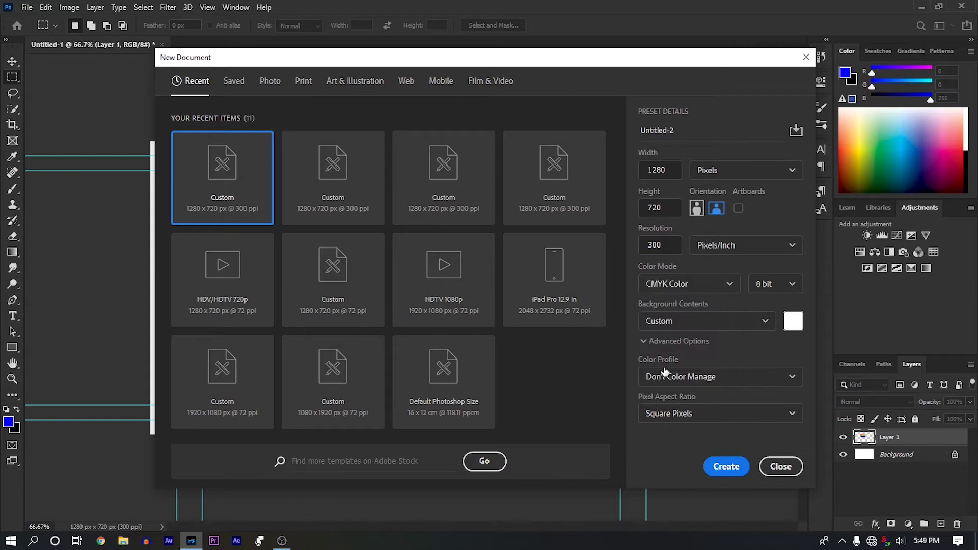
left_click(729, 467)
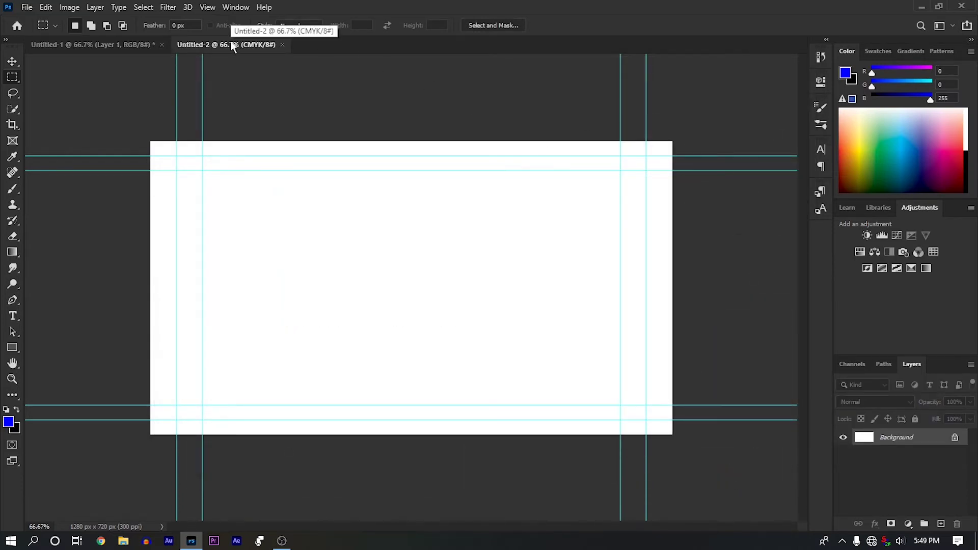
Step: Add an empty Layer 1 to Untitled-2 and switch the Color panel to CMYK Sliders
left_click(941, 523)
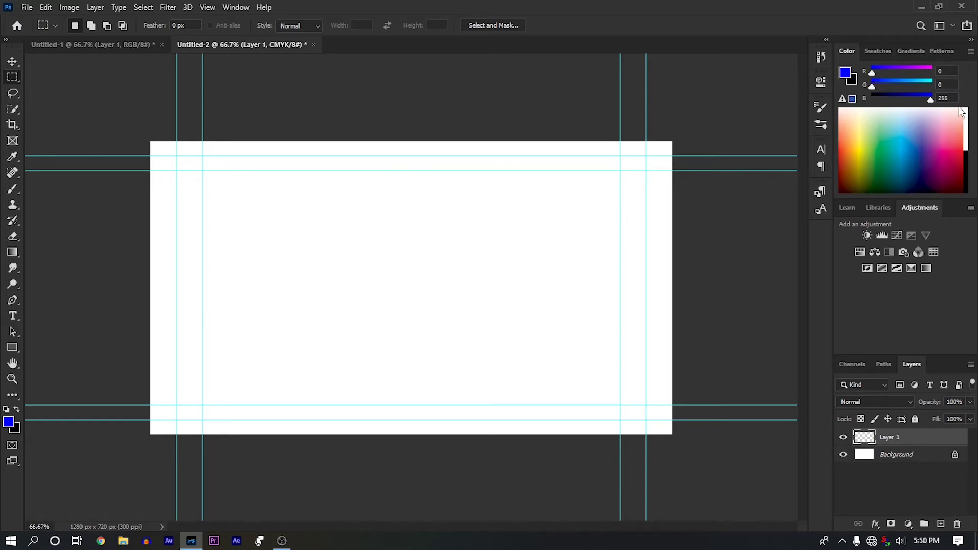
left_click(971, 52)
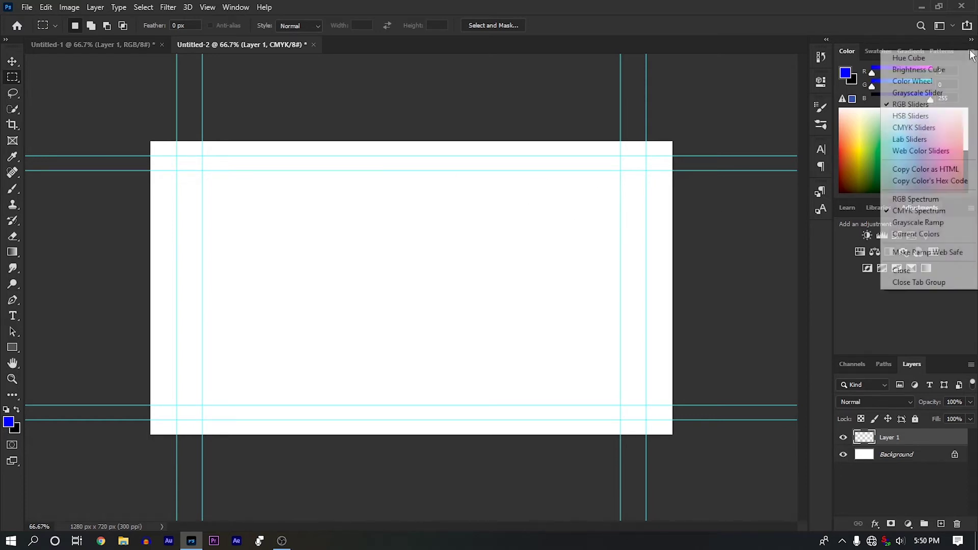
left_click(918, 125)
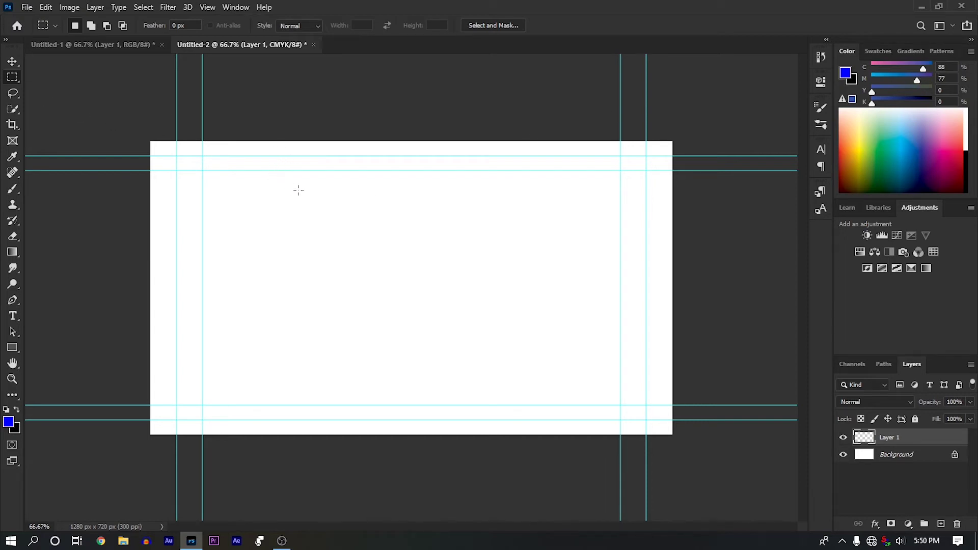
Step: Fill two stacked bars with 100% cyan and 100% magenta
left_click_drag(298, 188, 428, 225)
mouse_move(923, 69)
left_mouse_down()
mouse_move(933, 68)
mouse_move(845, 84)
left_mouse_up()
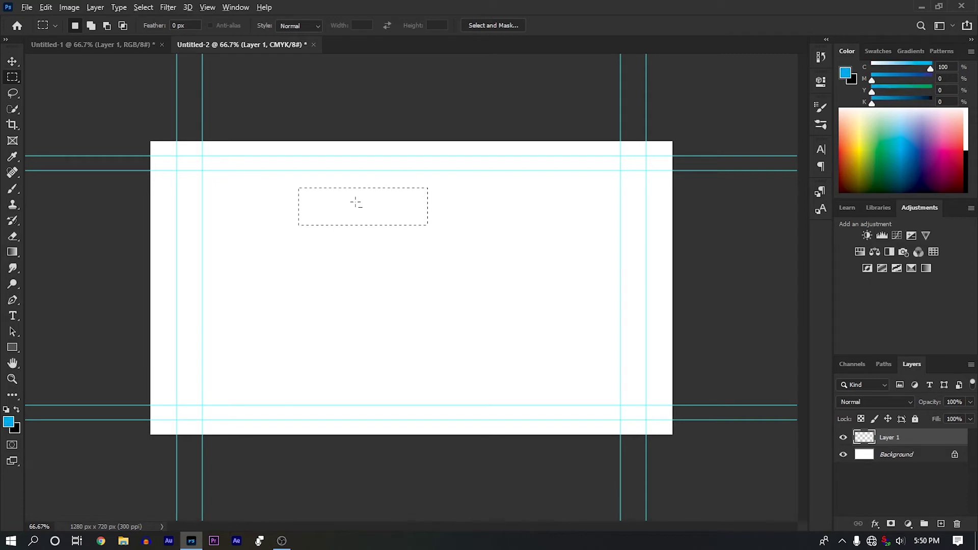
key("alt+BackSpace")
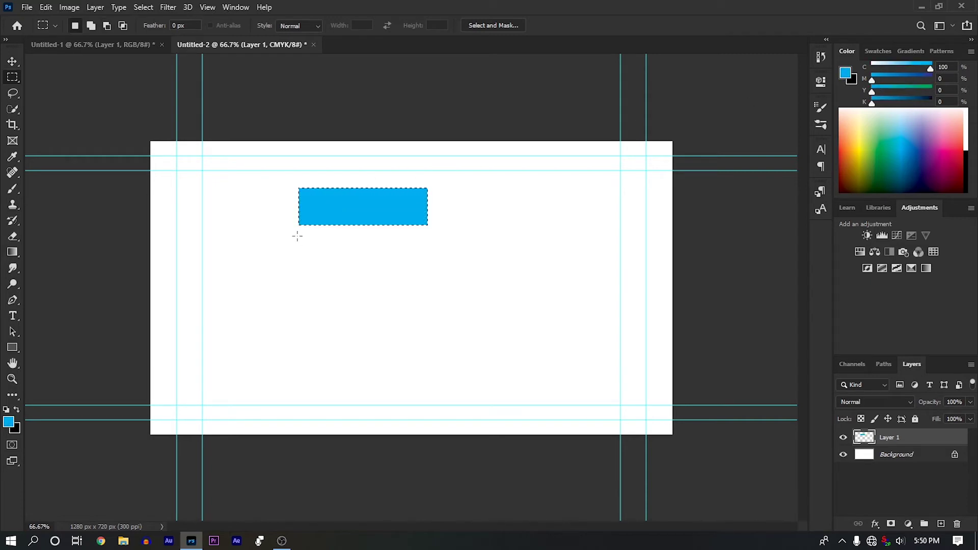
left_click_drag(297, 235, 422, 277)
mouse_move(928, 66)
left_mouse_down()
mouse_move(873, 71)
mouse_move(930, 81)
left_mouse_up()
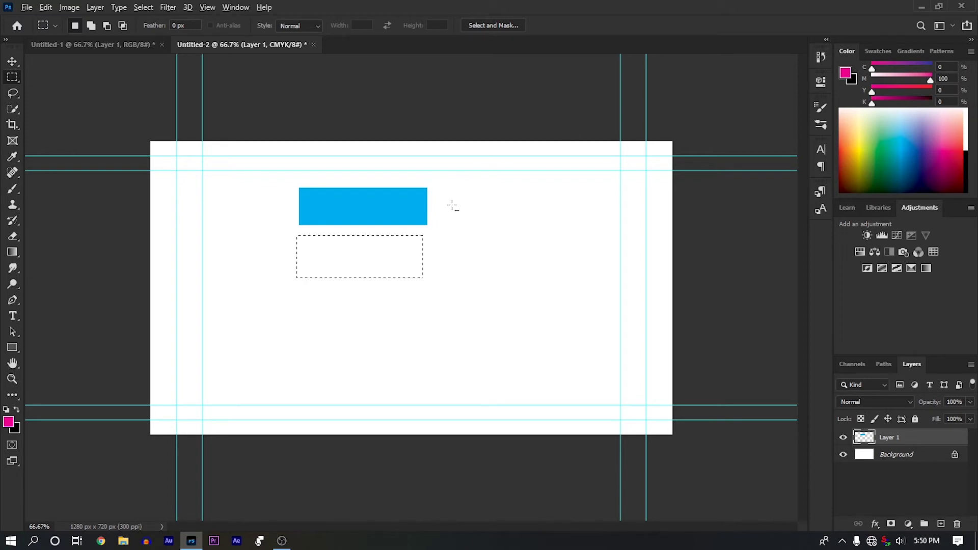
key("alt+BackSpace")
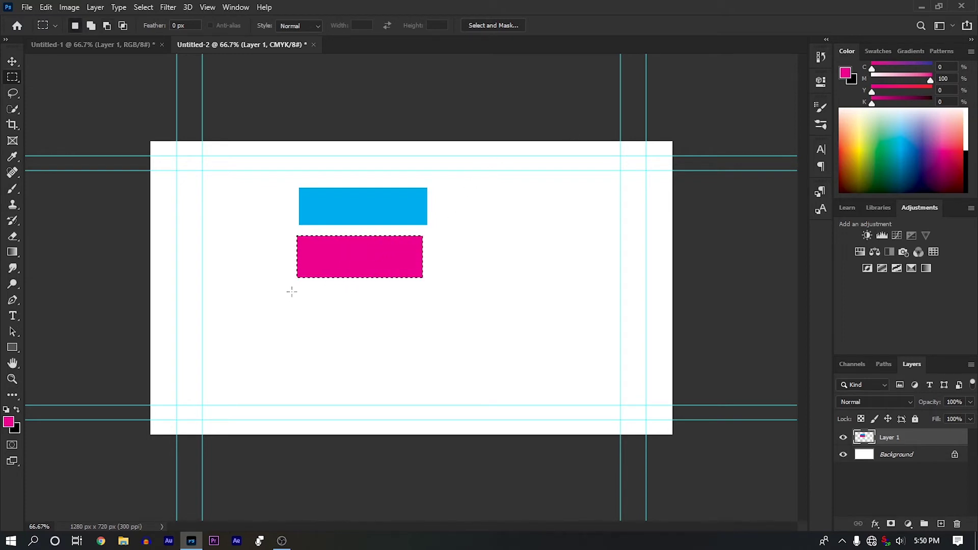
Step: Fill two more bars below with 100% yellow and 100% black
left_click_drag(294, 291, 422, 329)
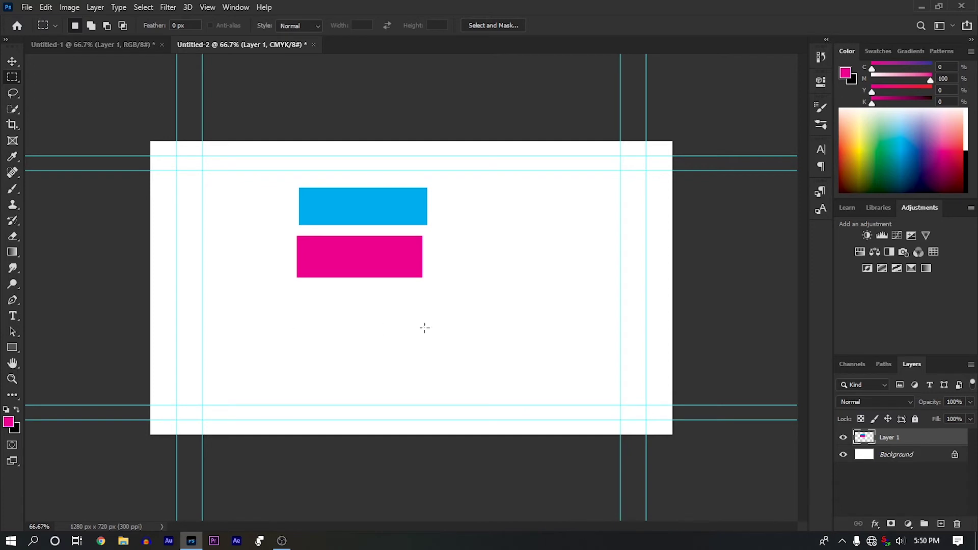
mouse_move(927, 79)
left_mouse_down()
mouse_move(868, 81)
mouse_move(930, 92)
left_mouse_up()
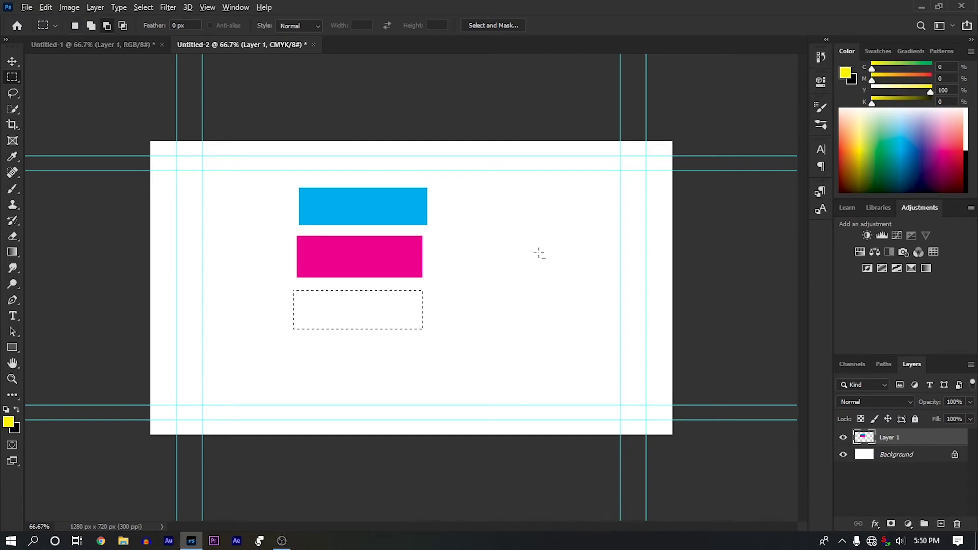
key("alt+BackSpace")
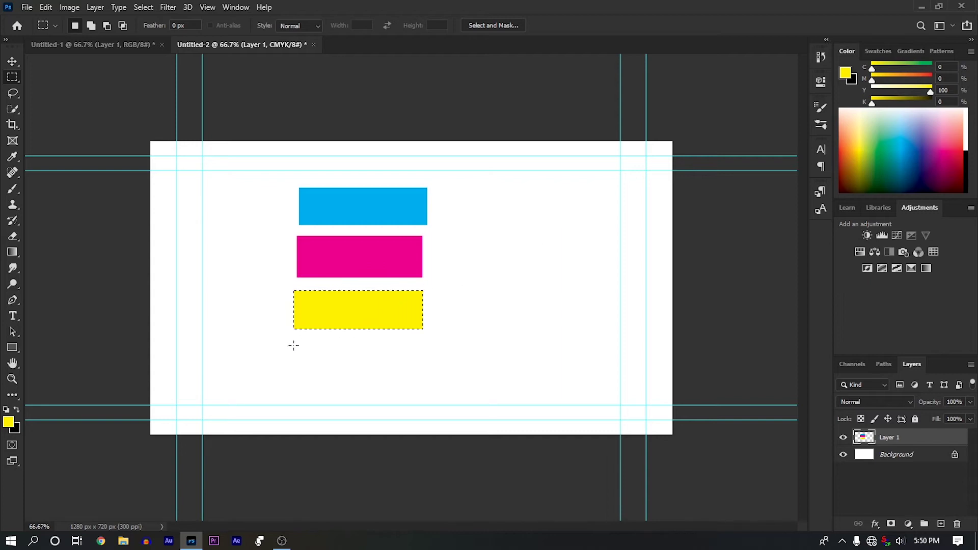
mouse_move(296, 347)
left_mouse_down()
mouse_move(379, 391)
mouse_move(428, 383)
left_mouse_up()
mouse_move(930, 90)
left_mouse_down()
mouse_move(871, 91)
mouse_move(952, 102)
left_mouse_up()
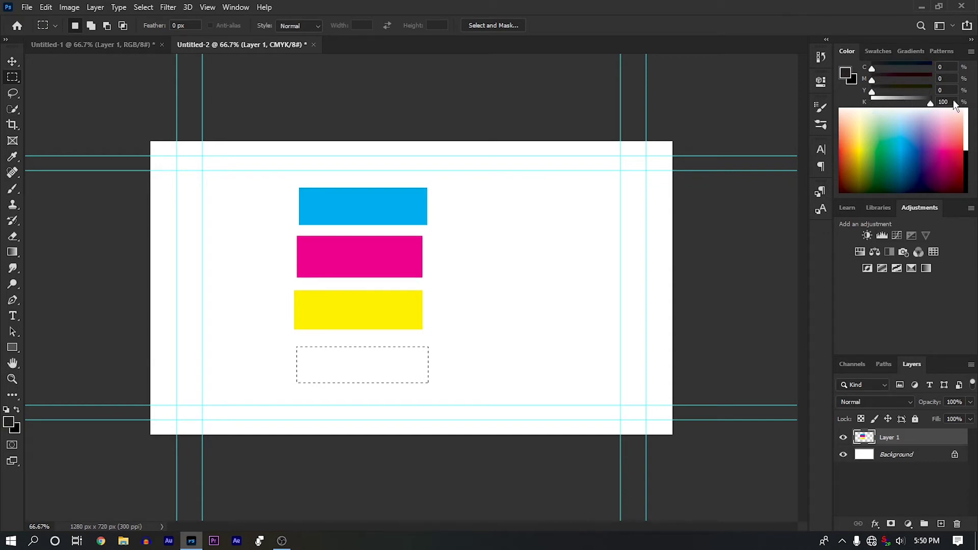
key("alt+BackSpace")
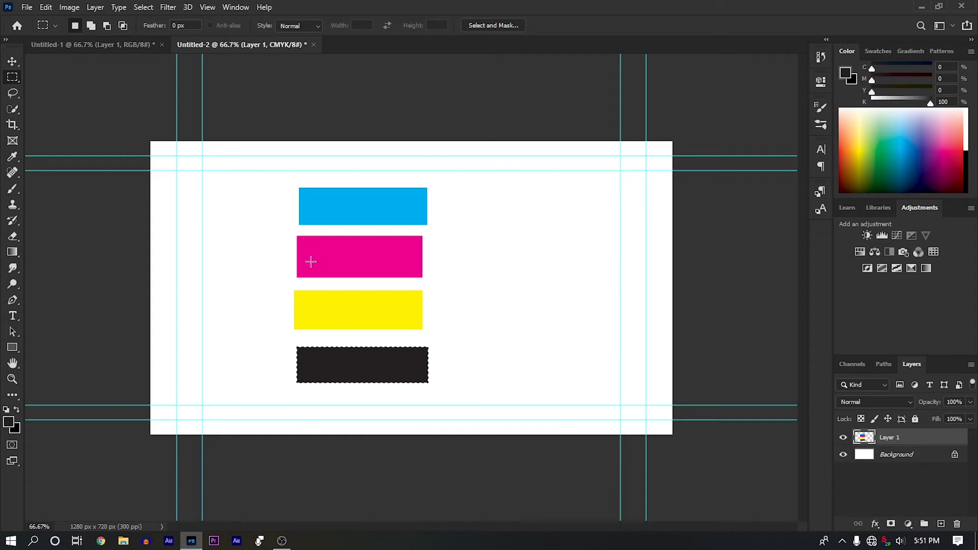
Step: Set the foreground colour to pure white in the Color Picker
left_click(10, 426)
left_click_drag(602, 141, 514, 80)
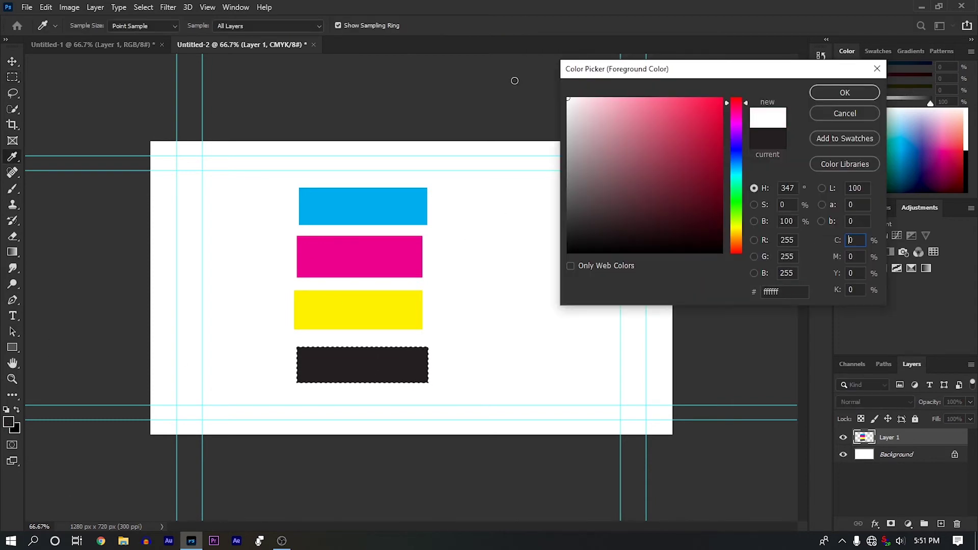
left_click(845, 93)
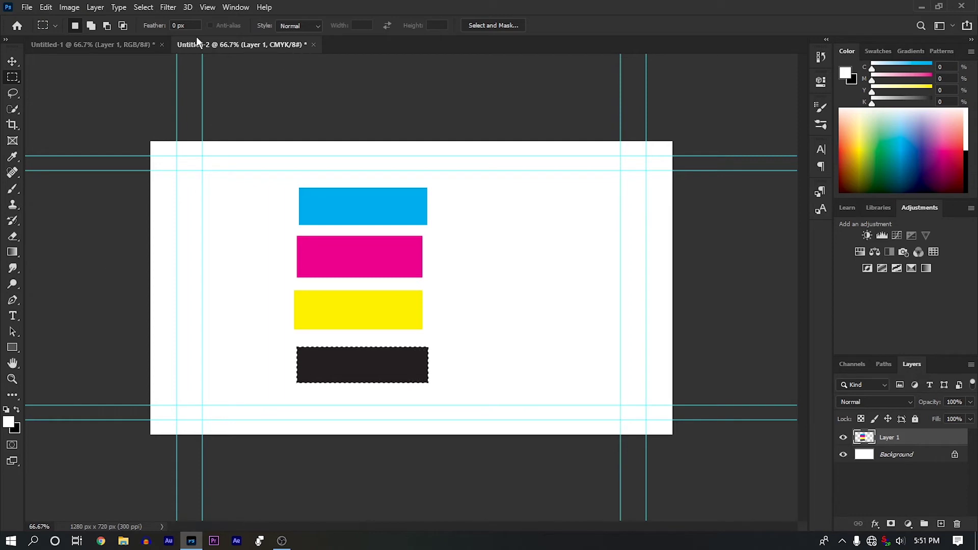
Step: Close Untitled-2 without saving, keep Untitled-1 open, and delete its RGB-bar layer
left_click(313, 44)
left_click(485, 203)
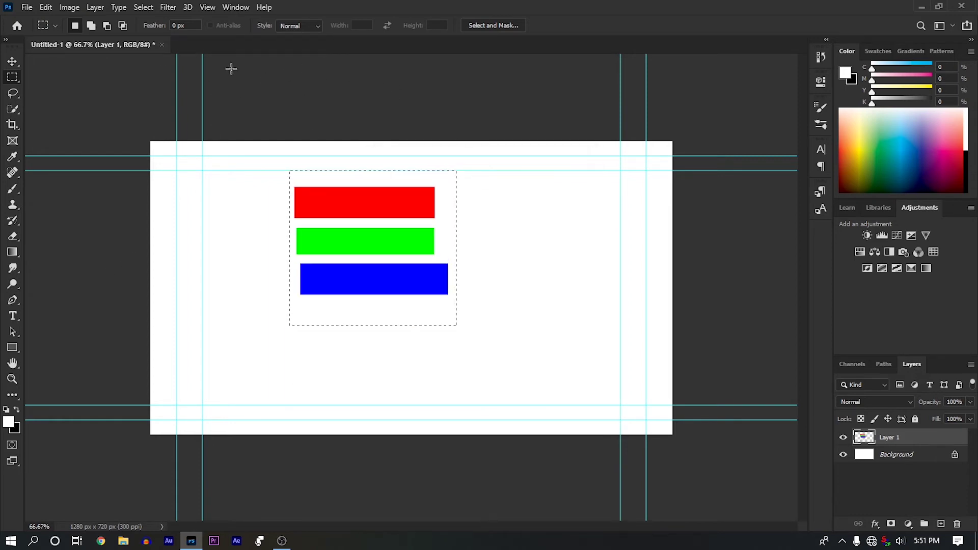
left_click(162, 45)
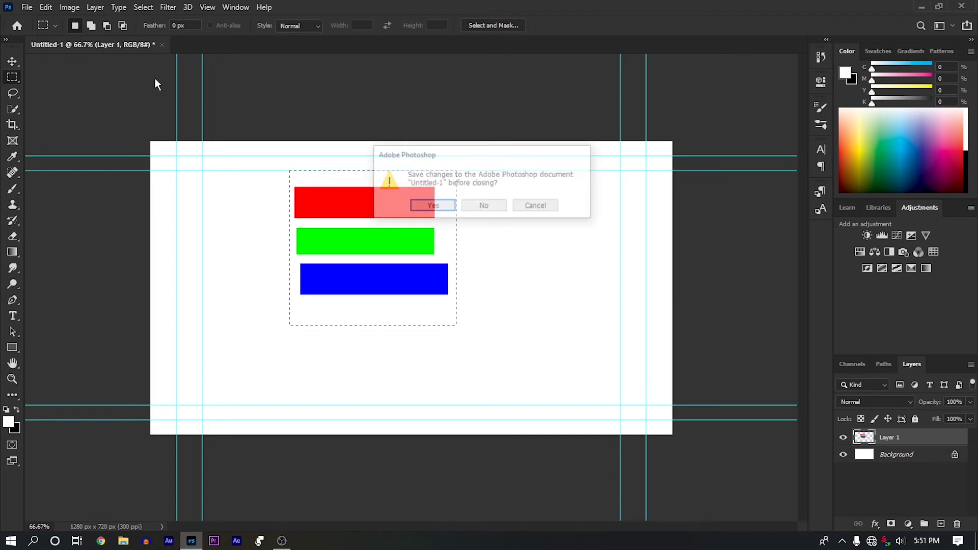
left_click(535, 206)
mouse_move(877, 434)
left_mouse_down()
mouse_move(888, 467)
mouse_move(957, 524)
left_mouse_up()
key("ctrl+d")
Step: Switch to the Gradient tool and load a purple preset from the Basics folder
key("v")
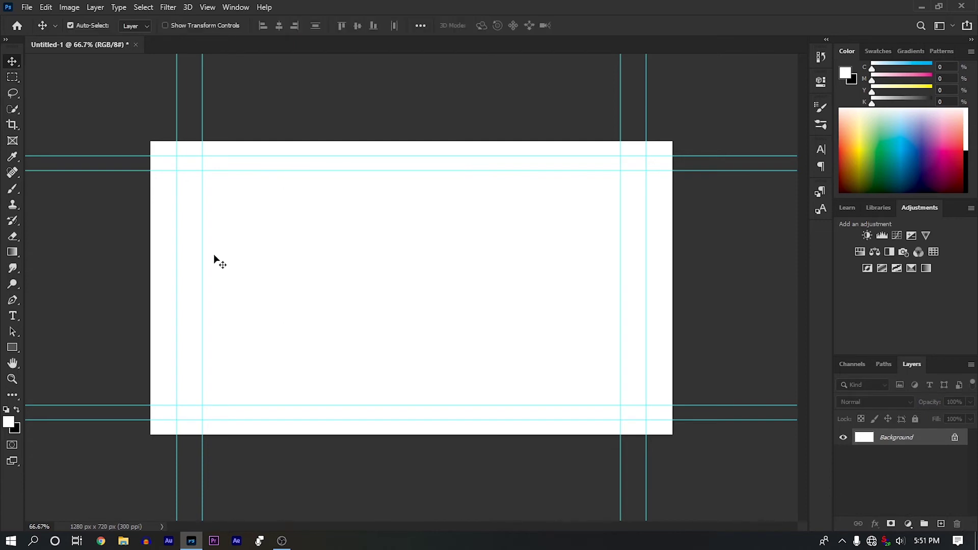
left_click(13, 251)
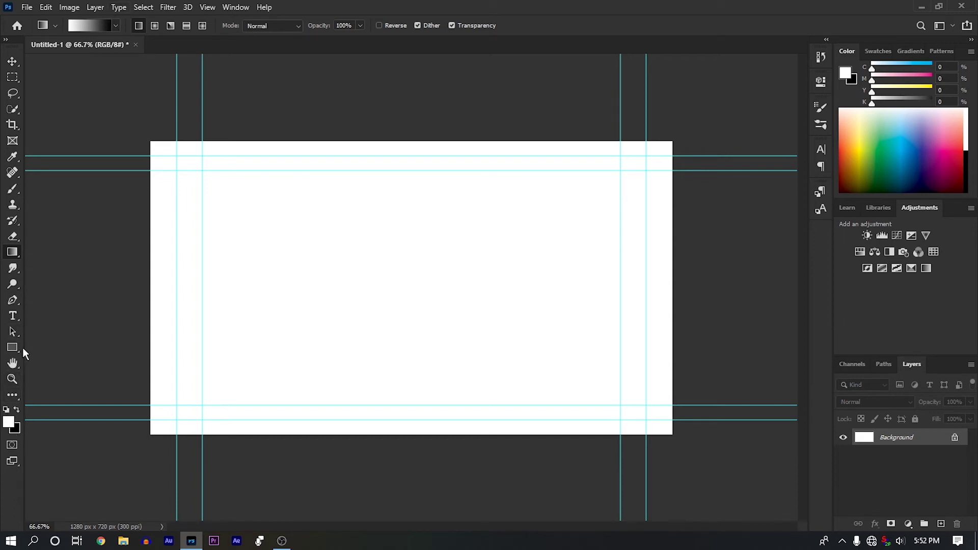
left_click(114, 26)
left_click(102, 26)
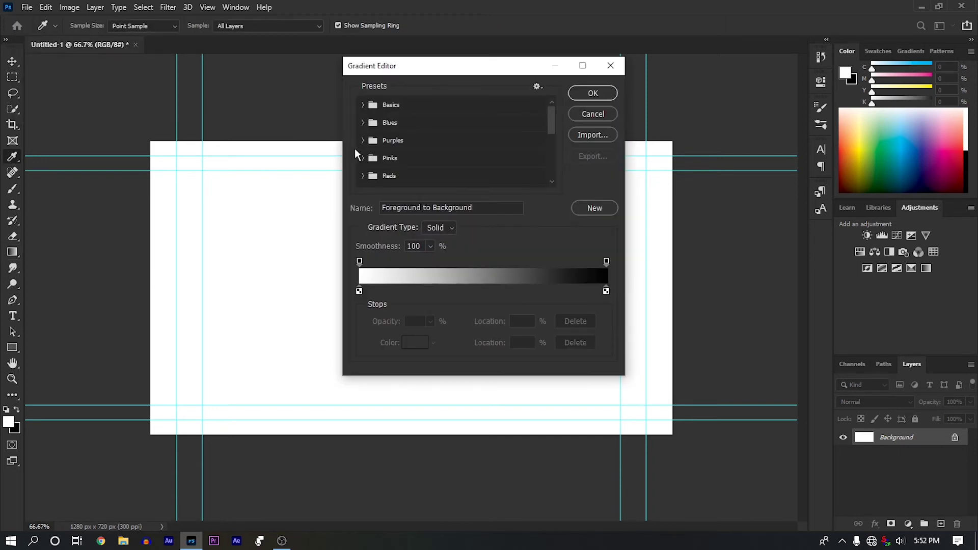
left_click(364, 105)
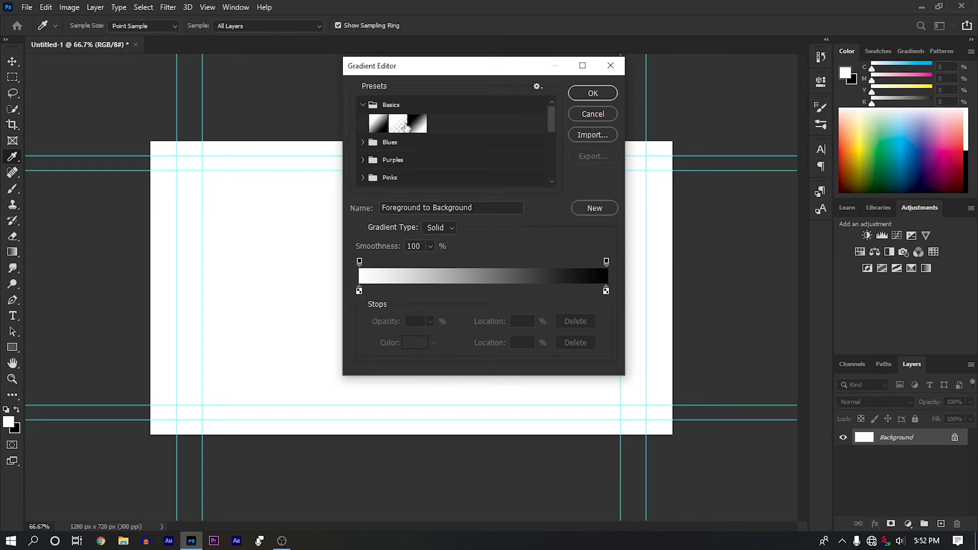
left_click(595, 93)
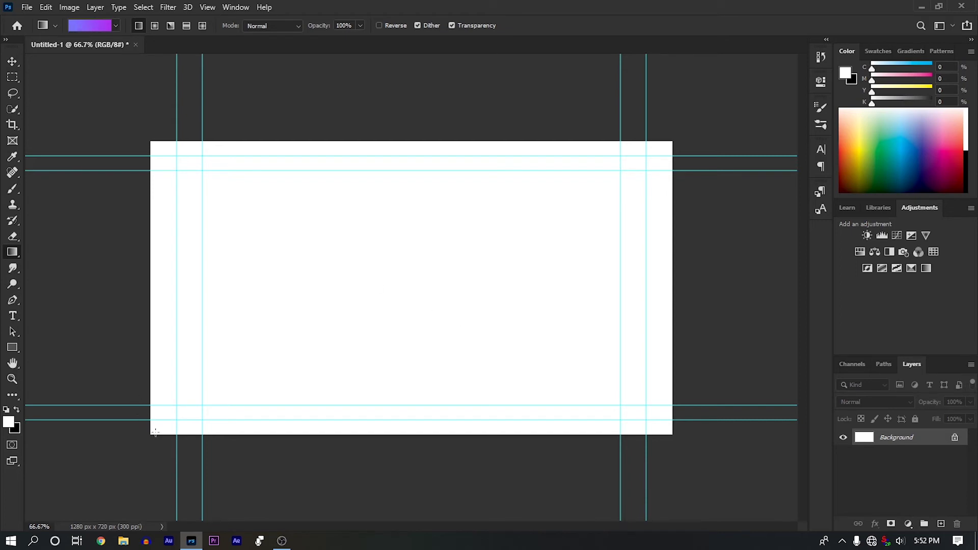
Step: Paint a bottom-left to top-right purple gradient on Layer 1 and on new Layer 2
left_click_drag(150, 430, 674, 148)
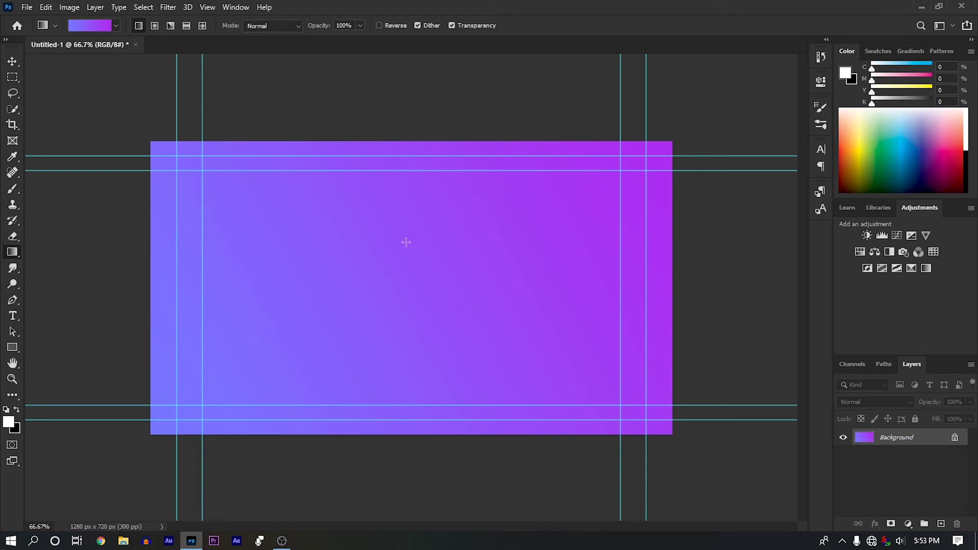
key("ctrl+shift+j")
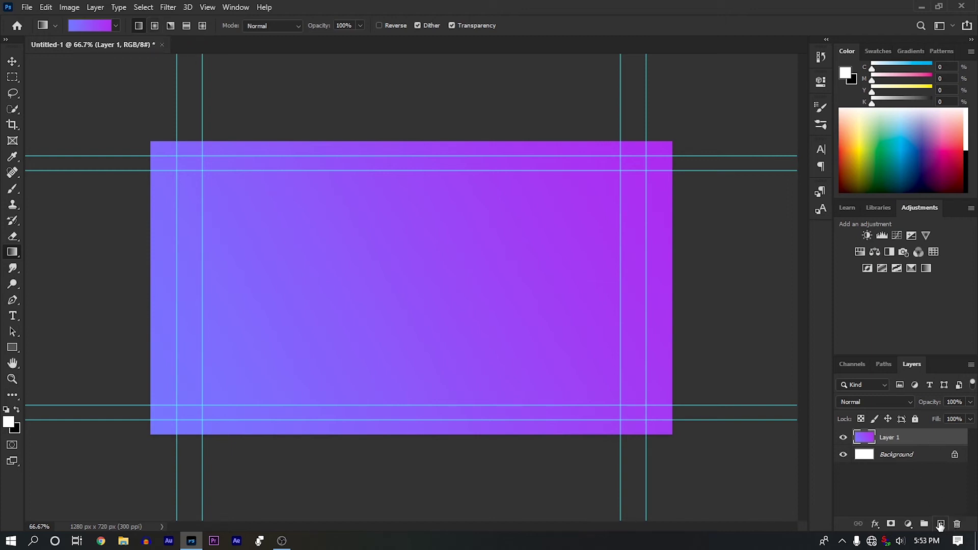
left_click(940, 524)
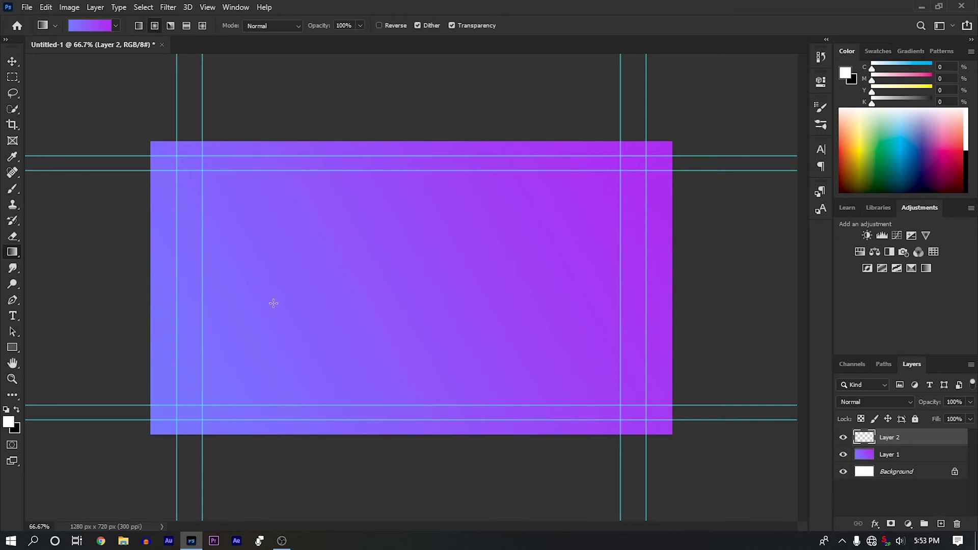
left_click_drag(152, 435, 659, 147)
left_click_drag(666, 144, 660, 153)
Step: Hide Layer 1, redraw the gradient top-right to bottom-left, and hide Layer 2
left_click(843, 454)
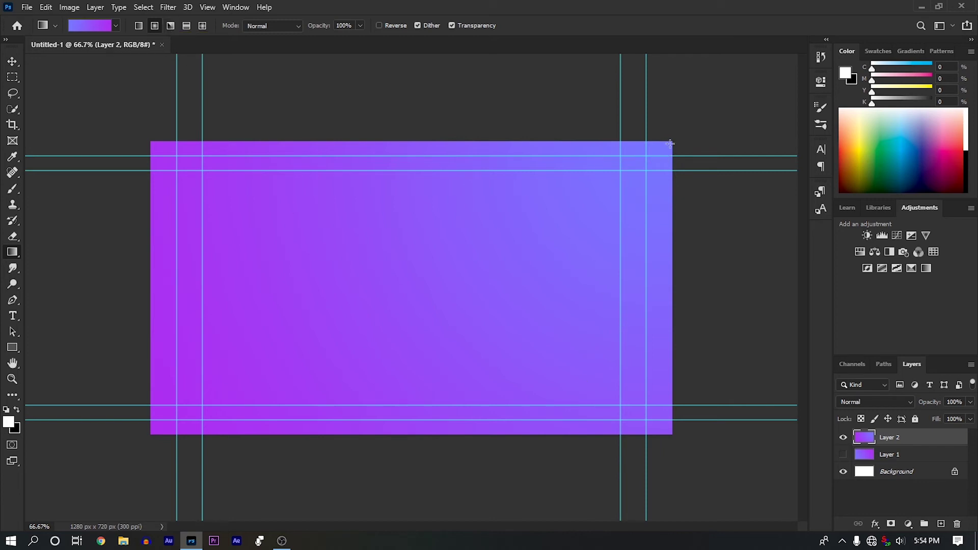
left_click_drag(670, 144, 150, 428)
left_click(843, 437)
Step: On a new layer, paint a top-right to bottom-left gradient, choose Reflected style, and hide it
left_click(941, 523)
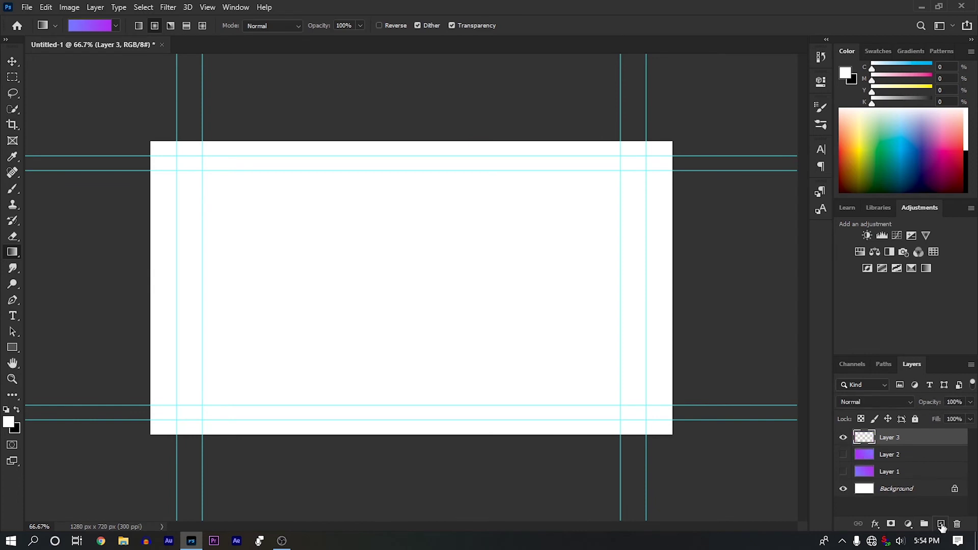
left_click_drag(668, 145, 137, 439)
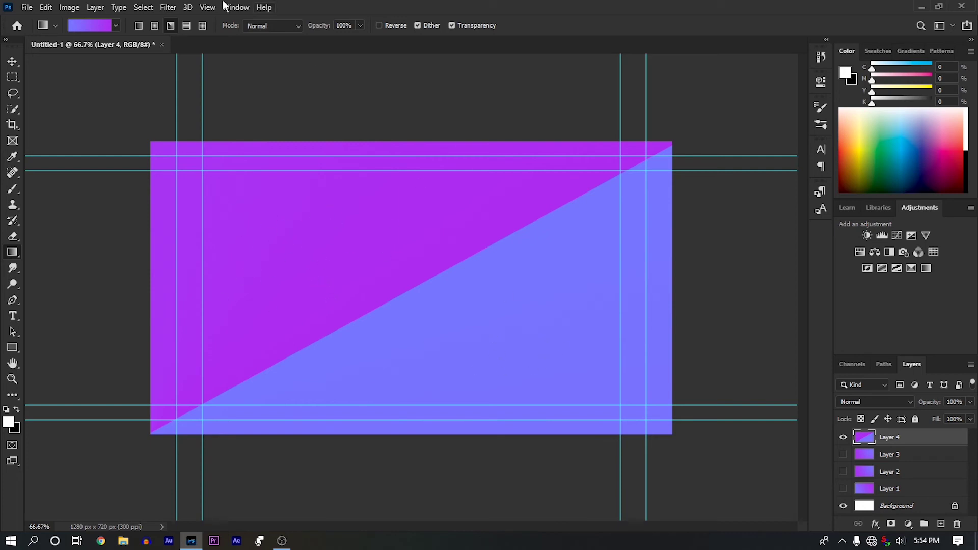
left_click(186, 25)
left_click(844, 436)
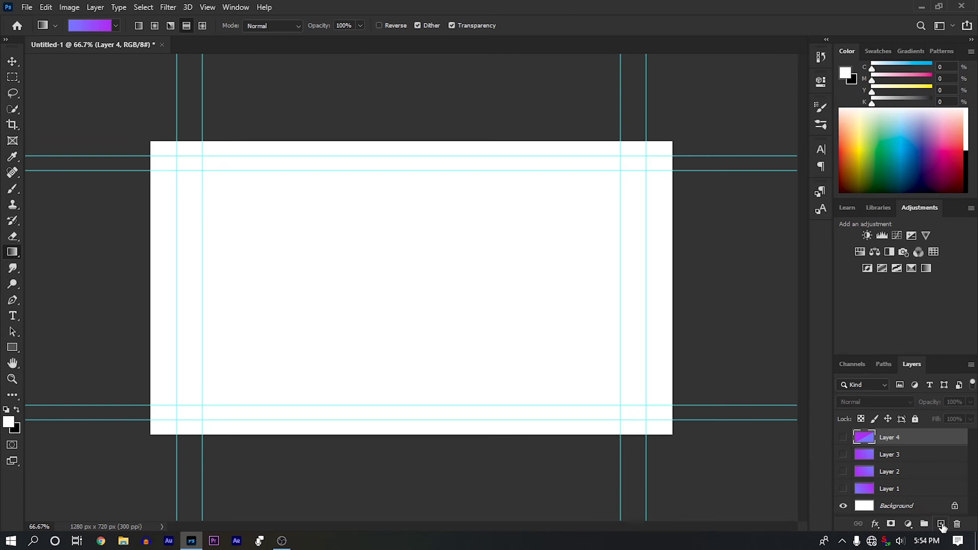
Step: On another new layer, paint a bottom-left to top-right gradient, choose Diamond style, and hide it
left_click(941, 524)
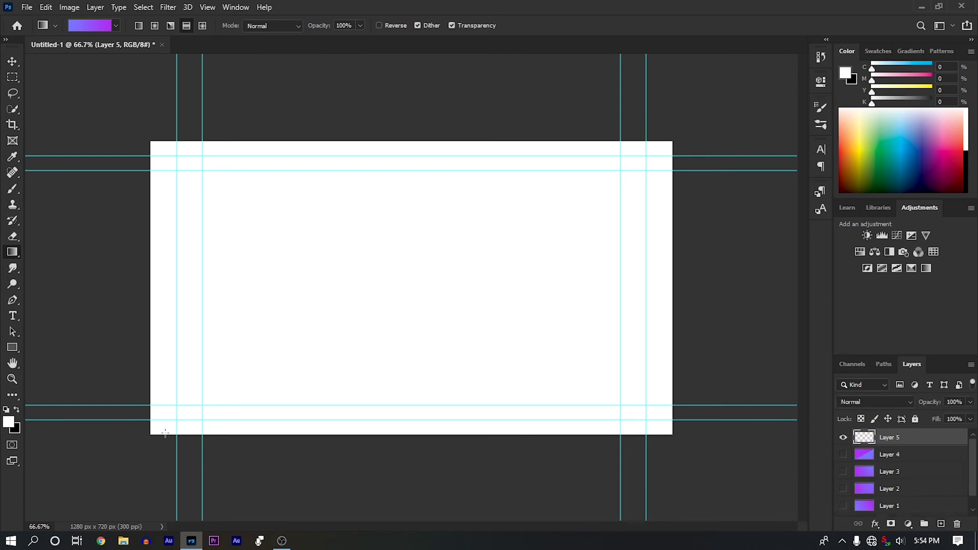
left_click_drag(153, 435, 667, 153)
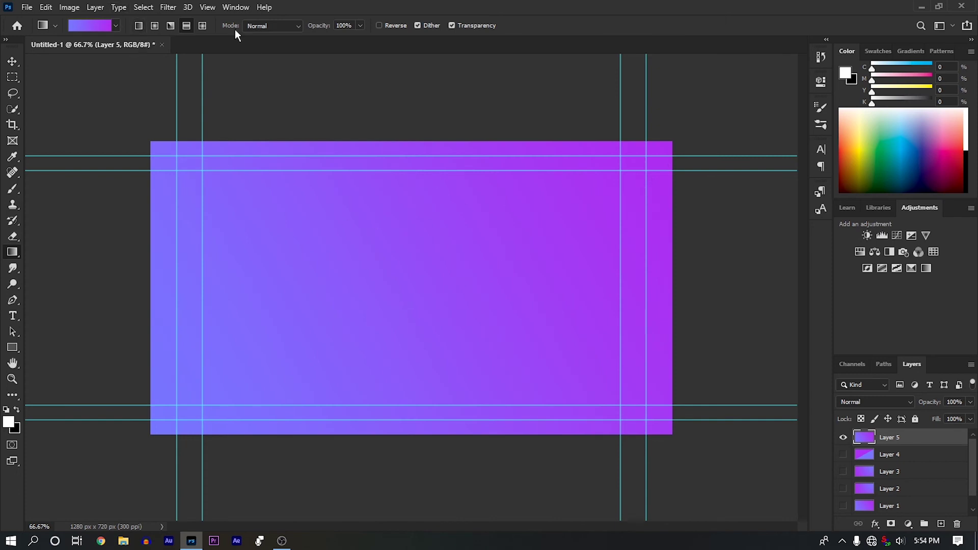
left_click(202, 25)
left_click(844, 437)
Step: On new Layer 7, drag a purple diamond gradient with a blue centre from near the canvas middle
left_click(941, 523)
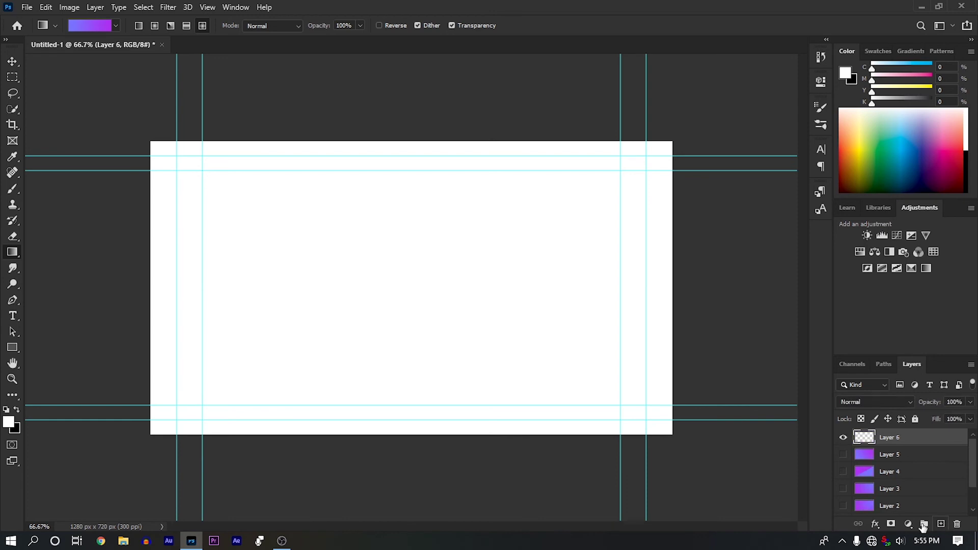
left_click_drag(155, 432, 666, 146)
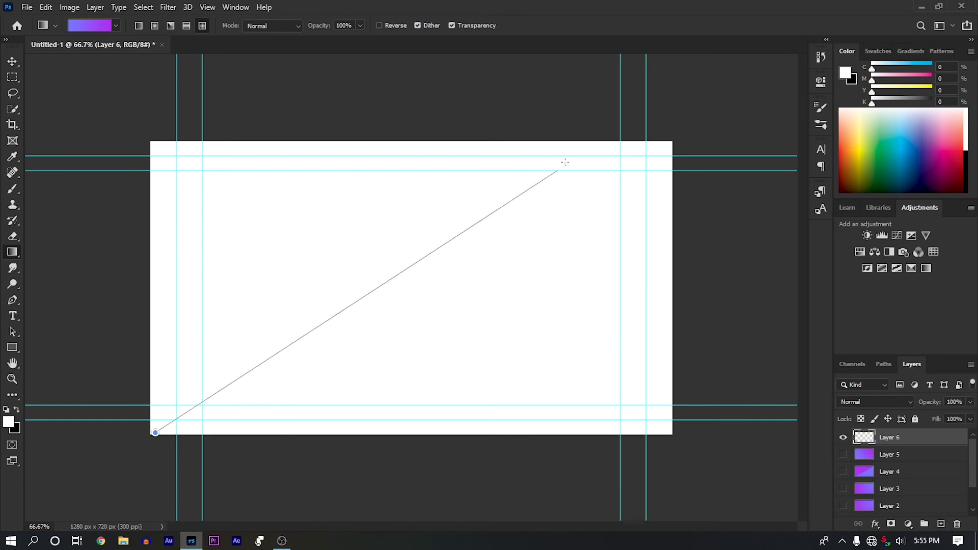
key("ctrl+shift+alt+n")
left_click_drag(400, 257, 446, 361)
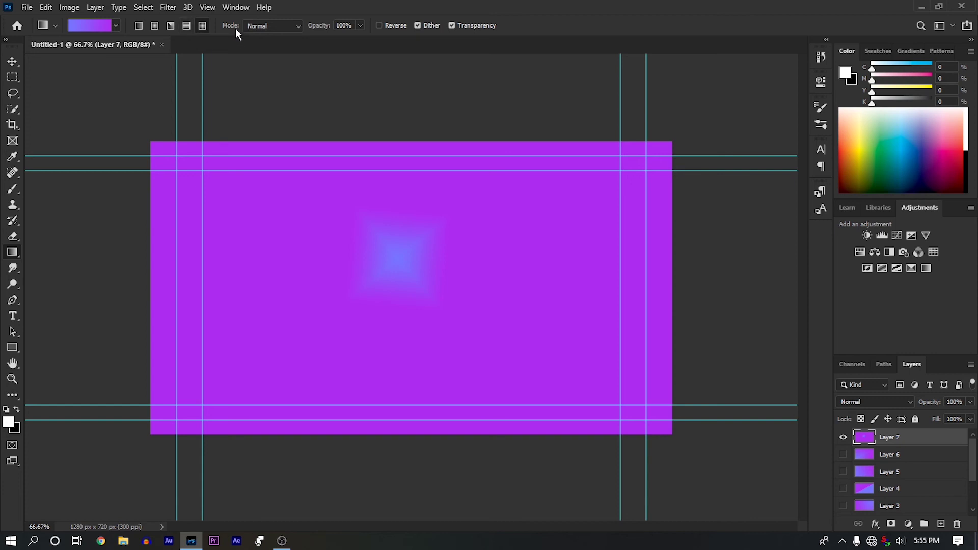
left_click(299, 26)
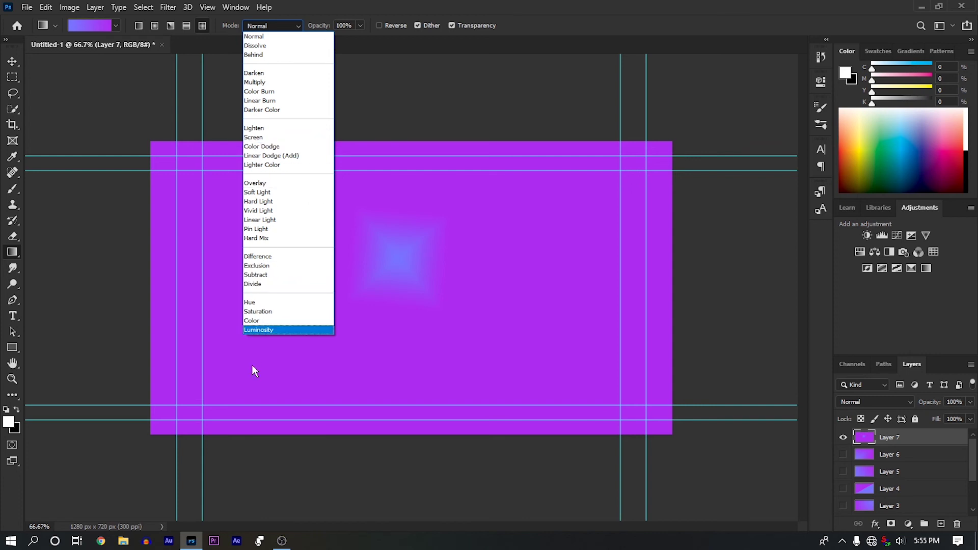
left_click(340, 32)
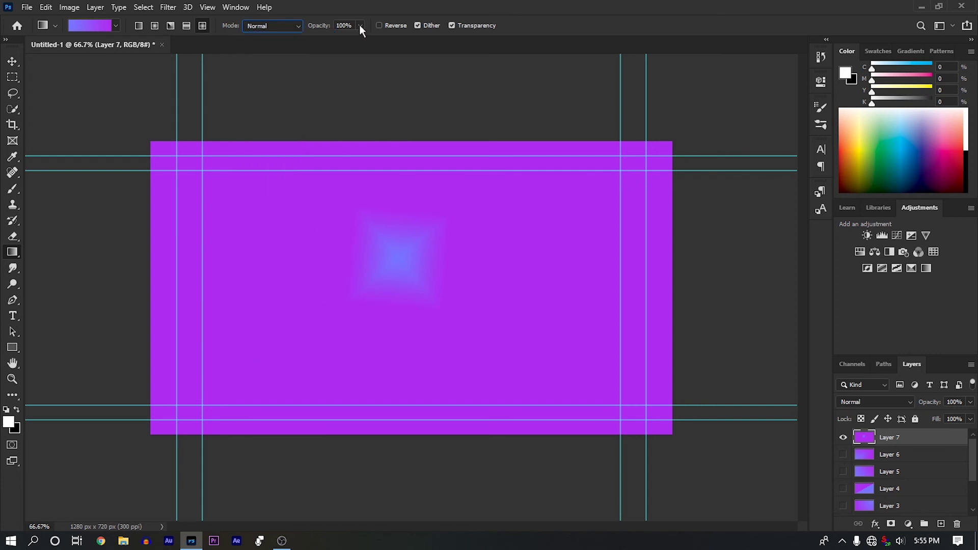
left_click(359, 25)
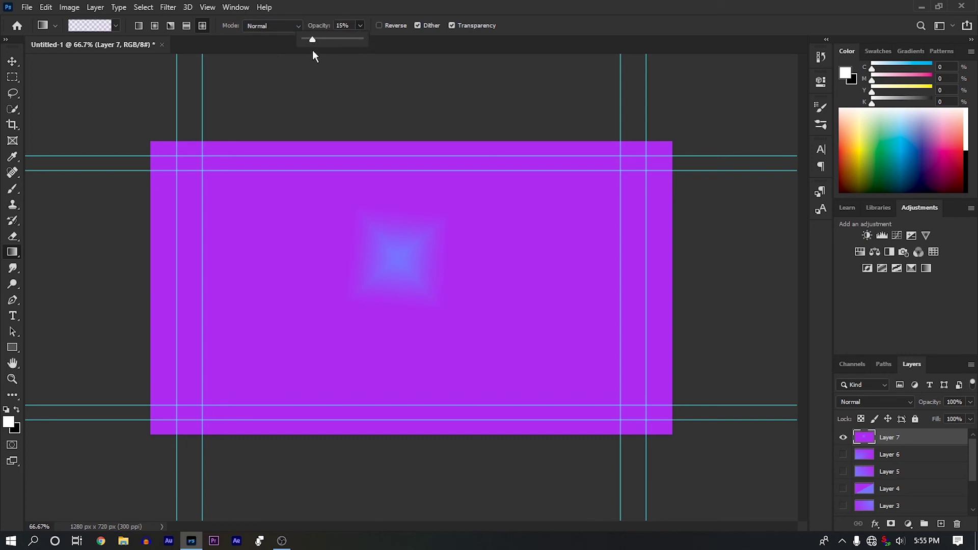
left_click_drag(313, 39, 384, 43)
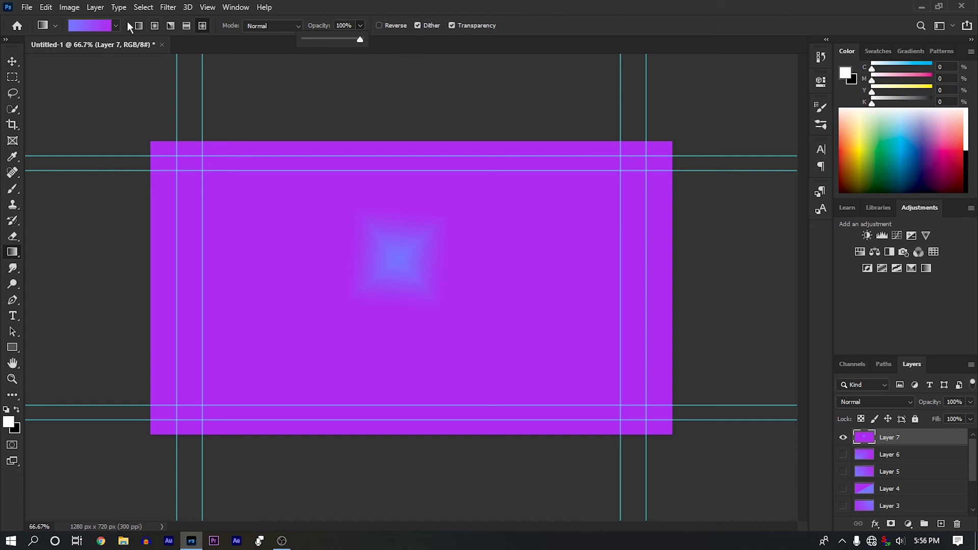
Step: Make a Foreground to Transparent gradient whose starting stop is red ff0039
left_click(100, 26)
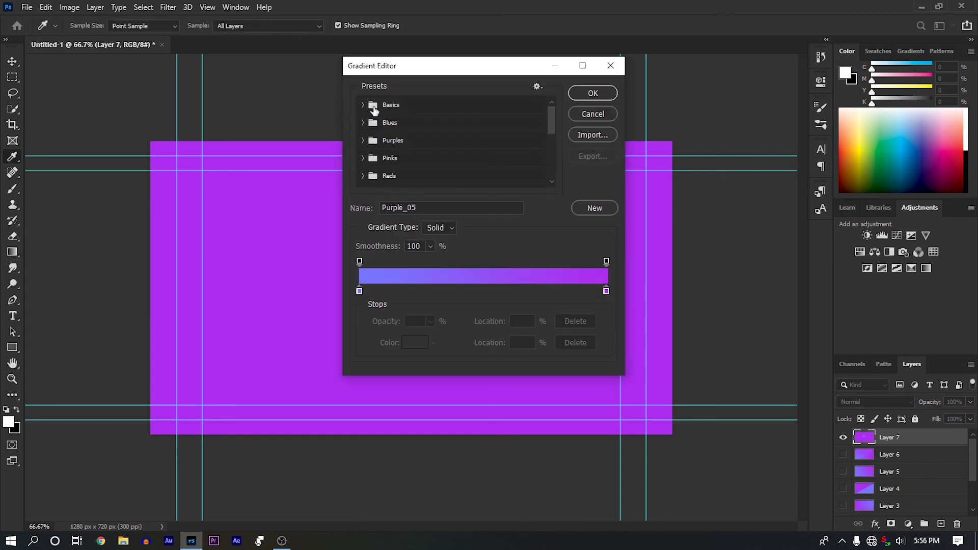
double_click(397, 124)
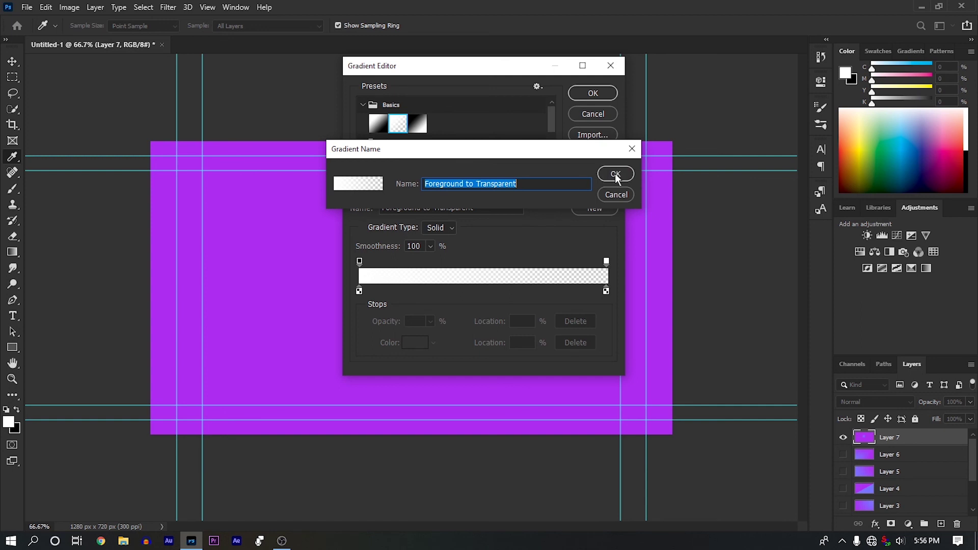
left_click(615, 174)
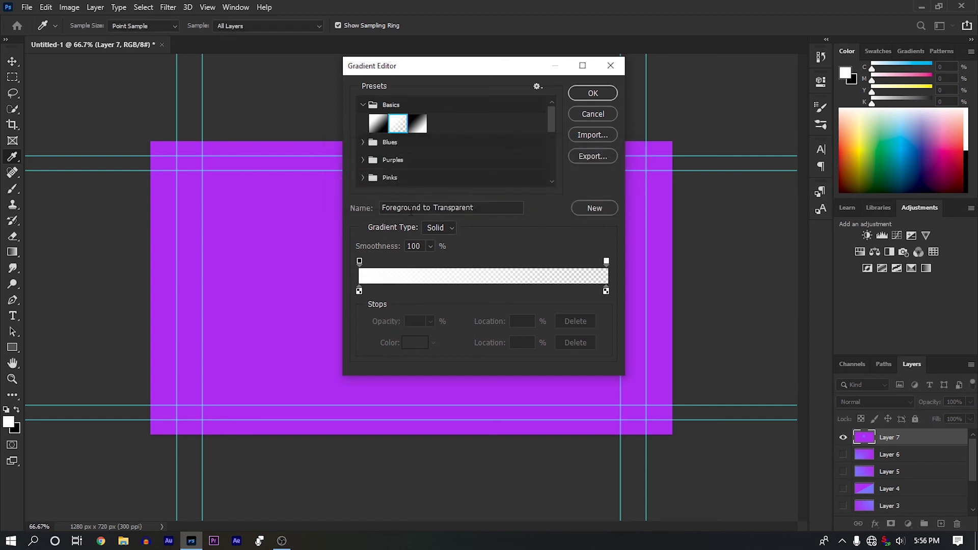
left_click(359, 291)
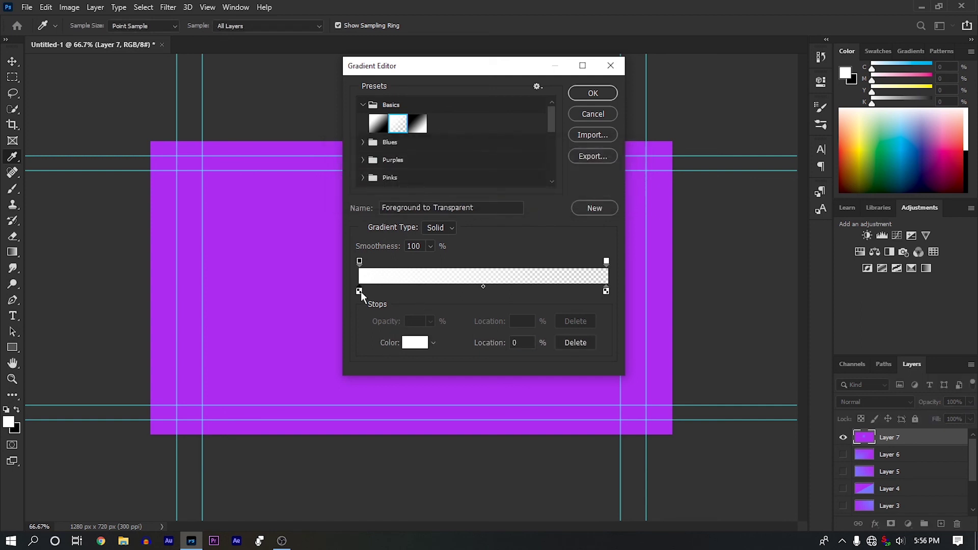
left_click(415, 342)
type("ff0039")
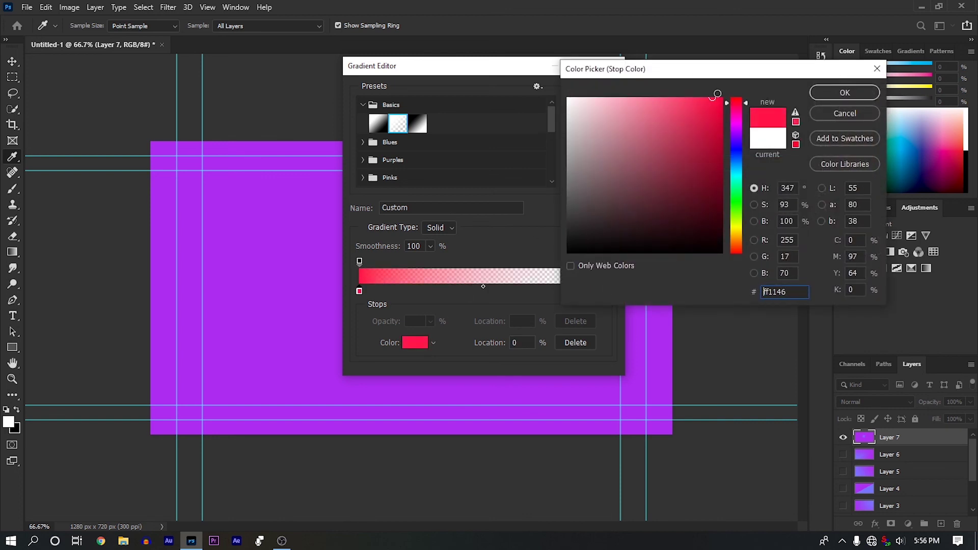
left_click(856, 92)
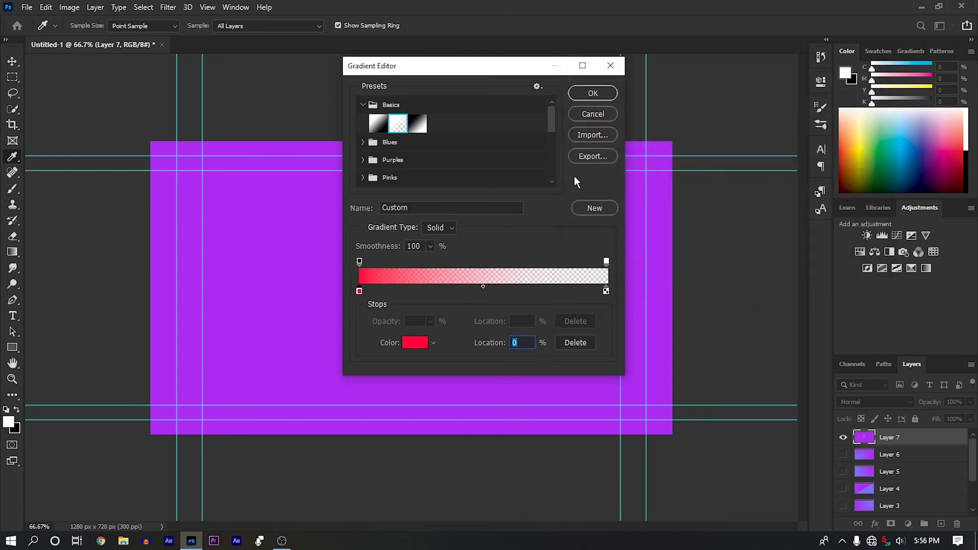
left_click(590, 92)
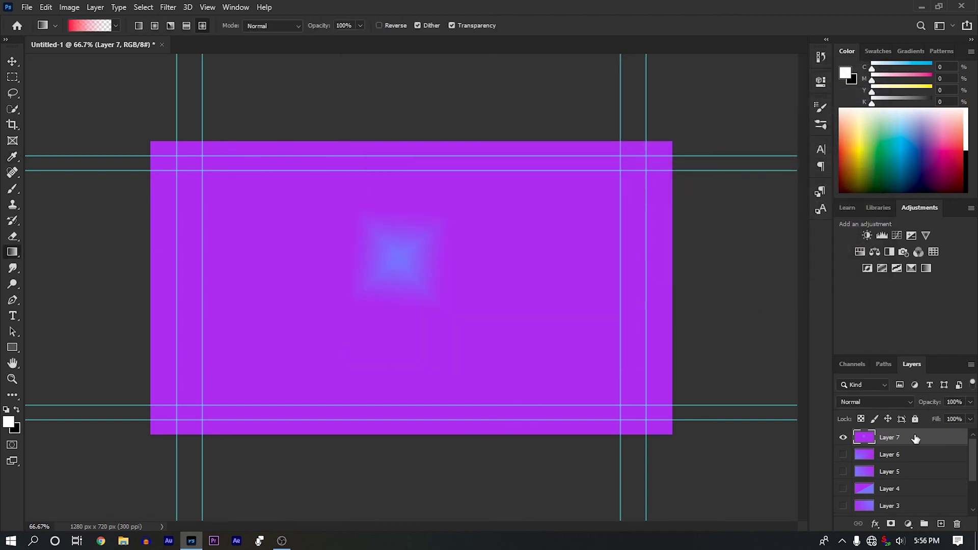
Step: Delete the old gradient layers, add a new Layer 1, and hide the Background
key("Delete")
key("Delete")
key("Delete")
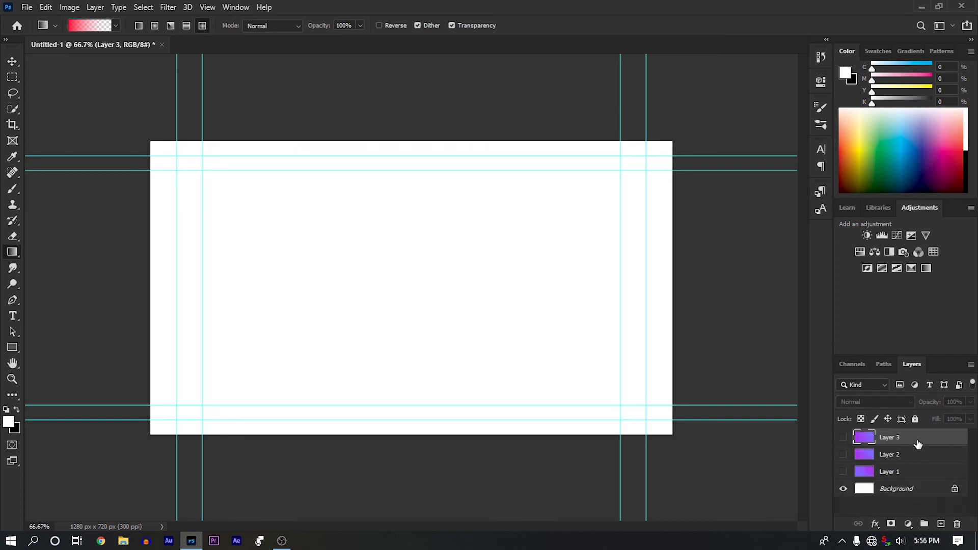
key("Delete")
key("Delete")
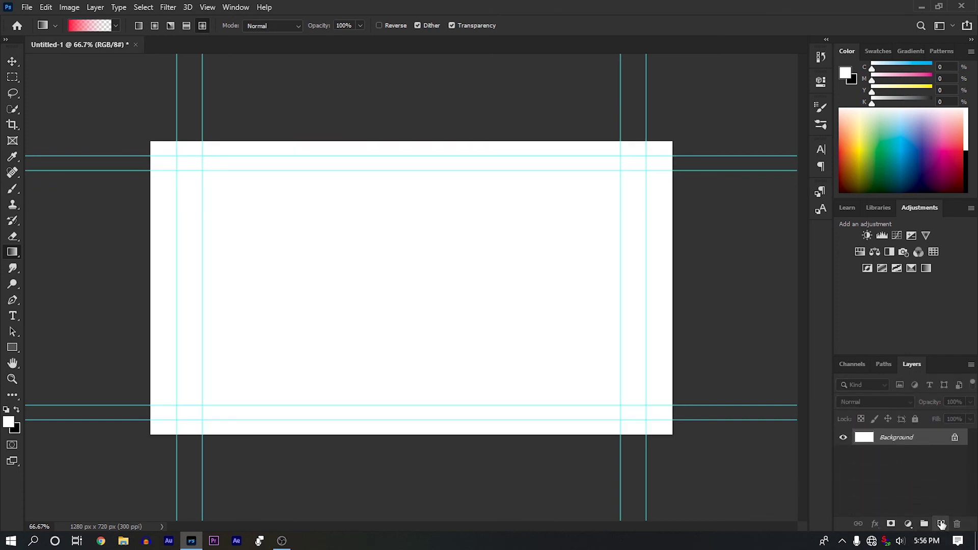
left_click(941, 523)
left_click(843, 454)
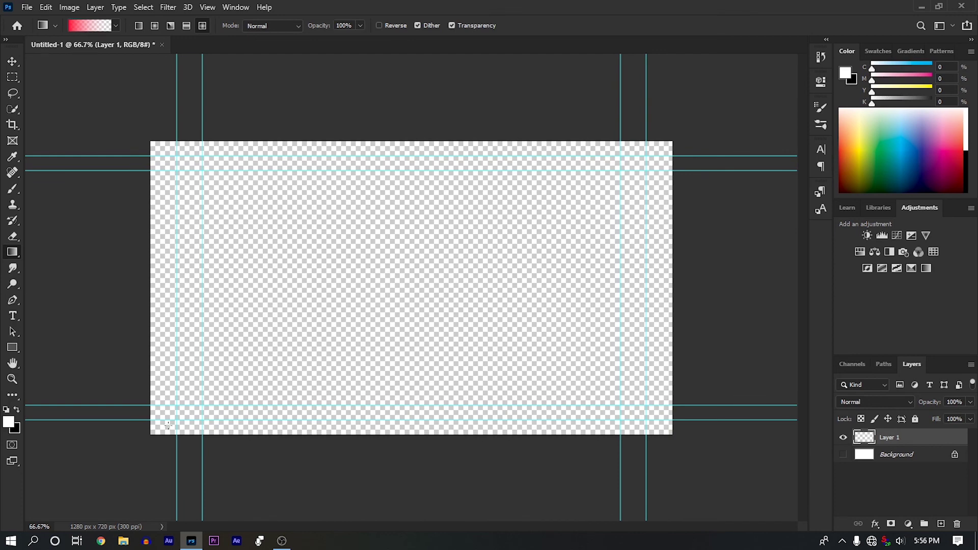
Step: Fill Layer 1 with a red-to-transparent linear gradient from bottom-left to top-right
left_click_drag(154, 436, 672, 143)
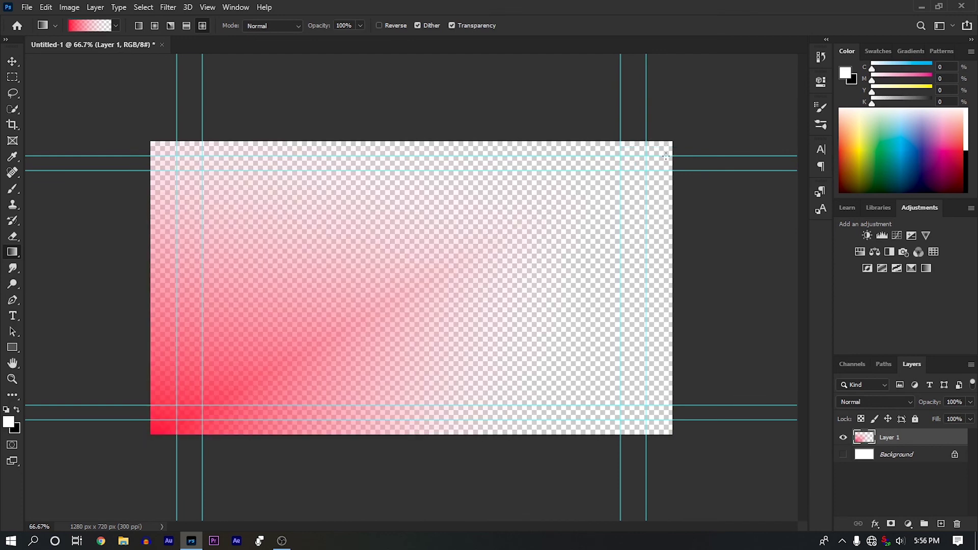
key("ctrl+z")
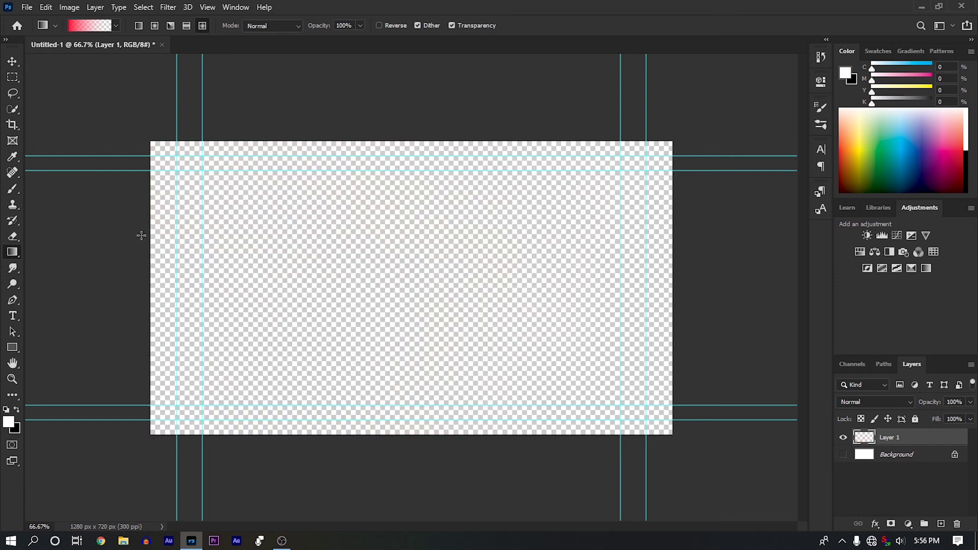
left_click(140, 25)
left_click_drag(151, 437, 671, 143)
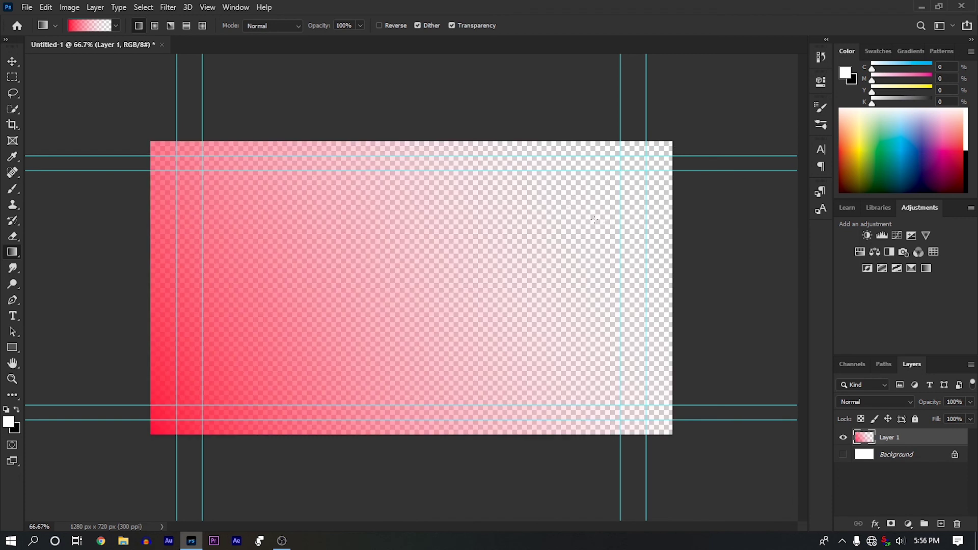